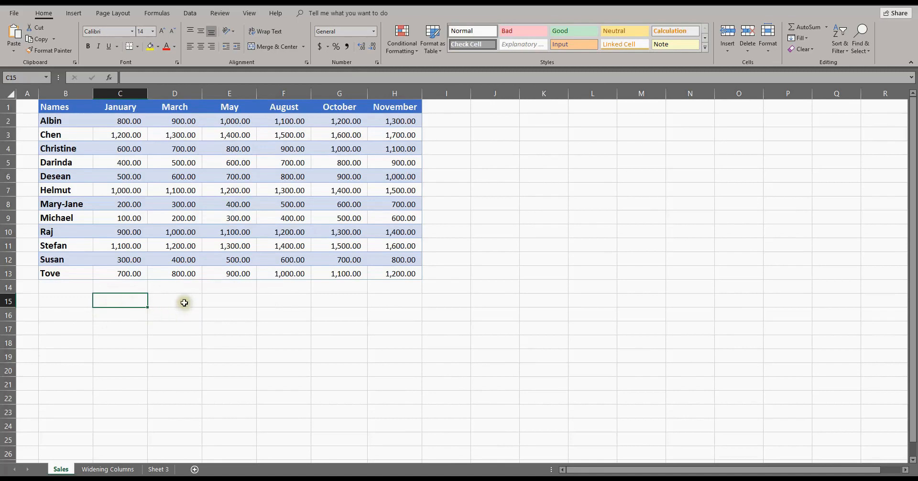
pyautogui.click(183, 302)
pyautogui.click(230, 300)
pyautogui.click(176, 301)
pyautogui.rightClick(176, 300)
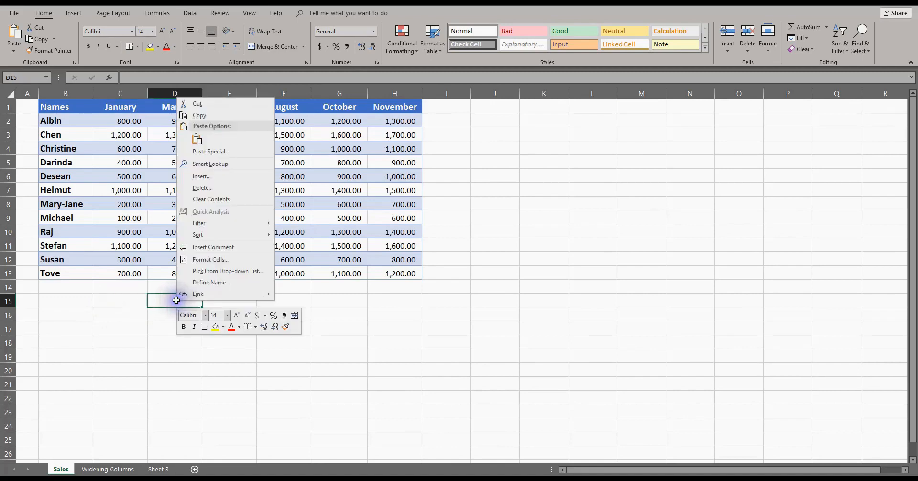
pyautogui.click(138, 301)
pyautogui.click(137, 304)
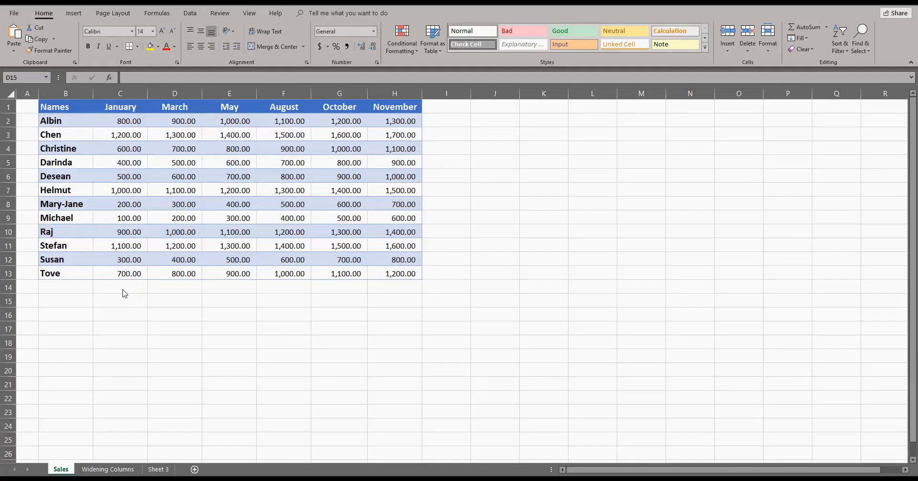
# Enter the text SELECT in cell D15 below the sales table
pyautogui.click(160, 303)
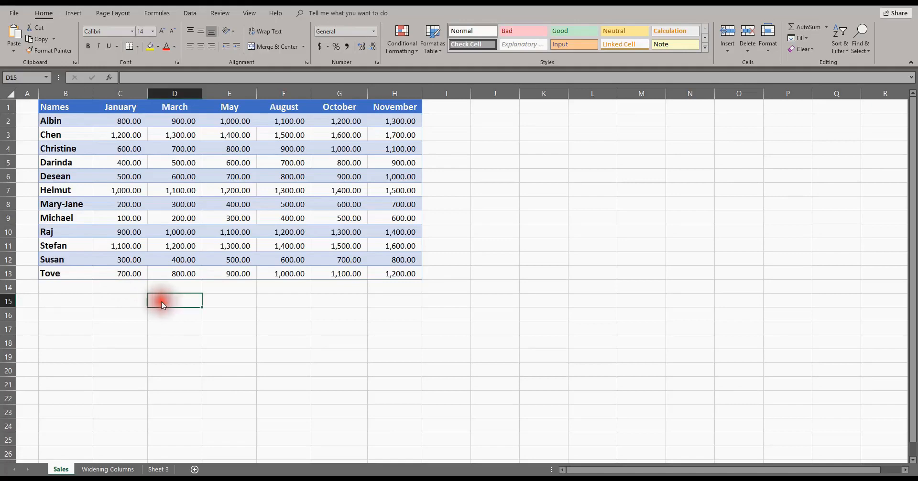
pyautogui.press('capslock')
pyautogui.write('SELE')
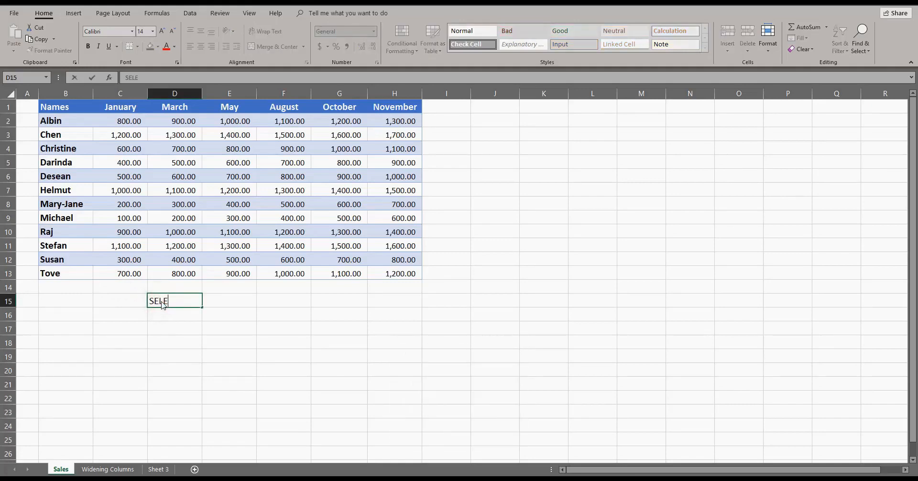
pyautogui.write('CT')
pyautogui.press('capslock')
pyautogui.press('Return')
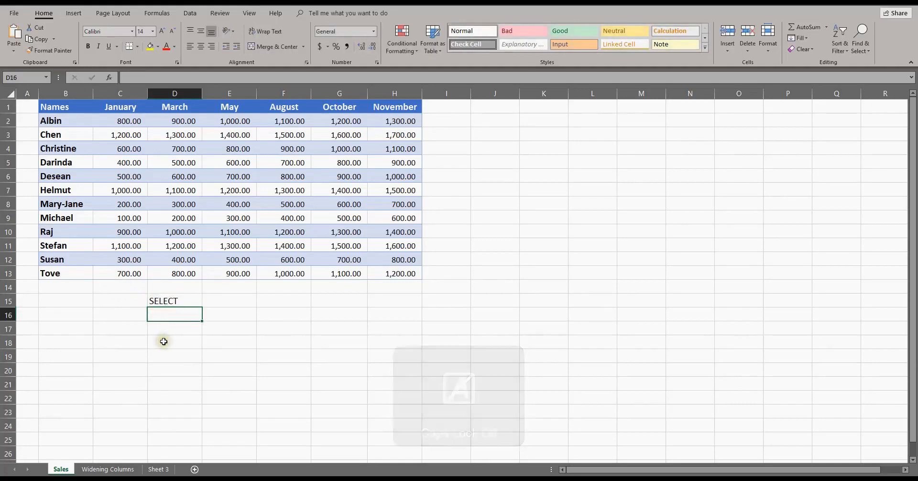
# Fill the SELECT cell D15 with yellow
pyautogui.click(165, 301)
pyautogui.rightClick(167, 301)
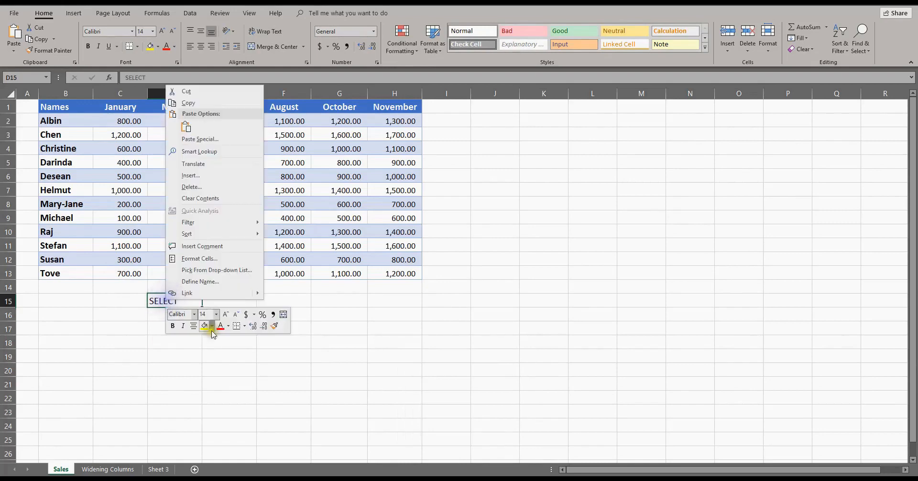
pyautogui.click(204, 326)
pyautogui.click(157, 366)
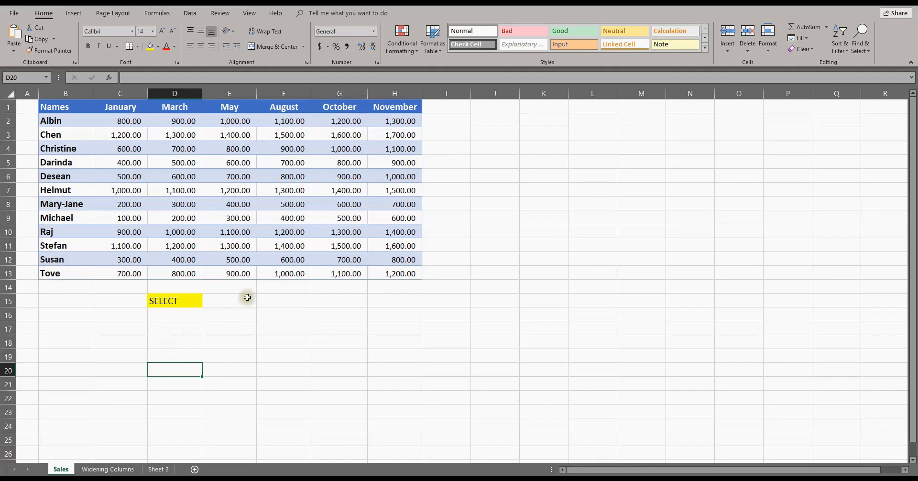
pyautogui.click(238, 273)
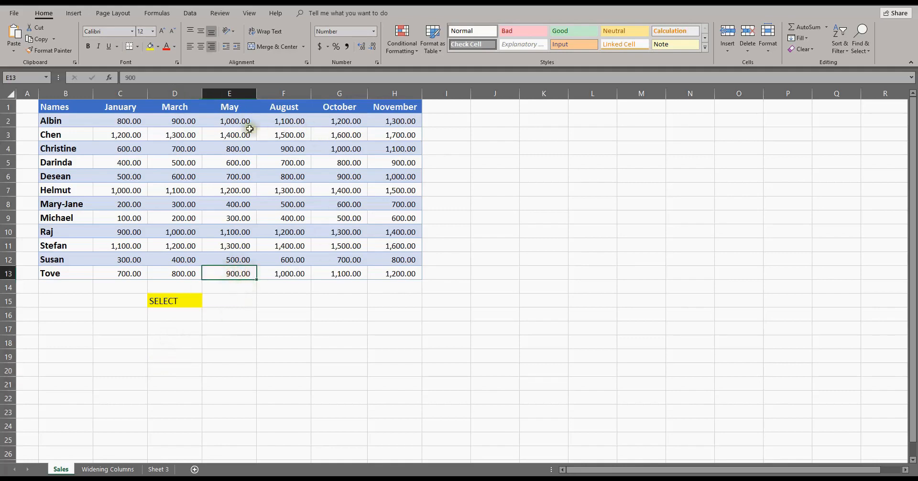
pyautogui.click(232, 107)
pyautogui.click(274, 95)
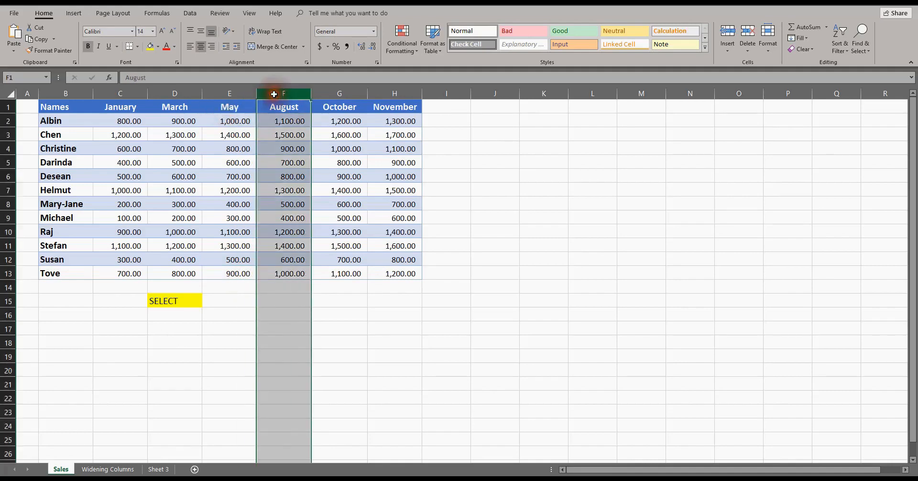
pyautogui.click(227, 134)
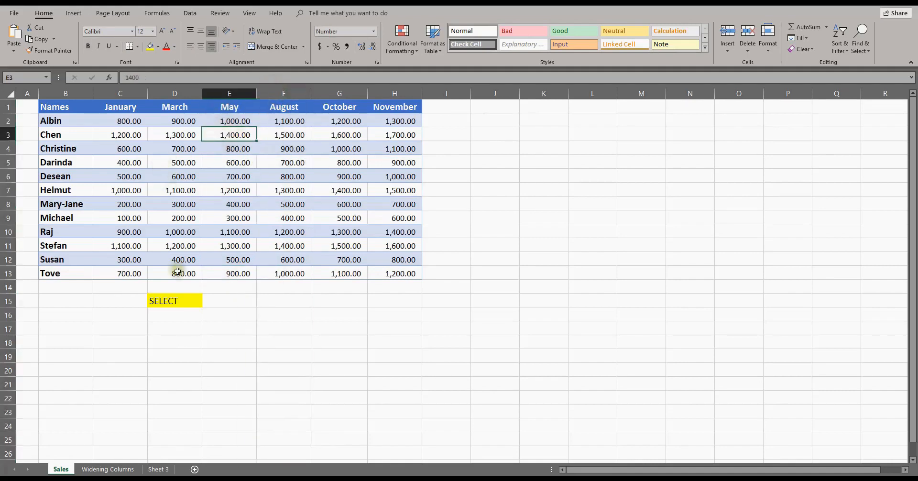
pyautogui.click(169, 300)
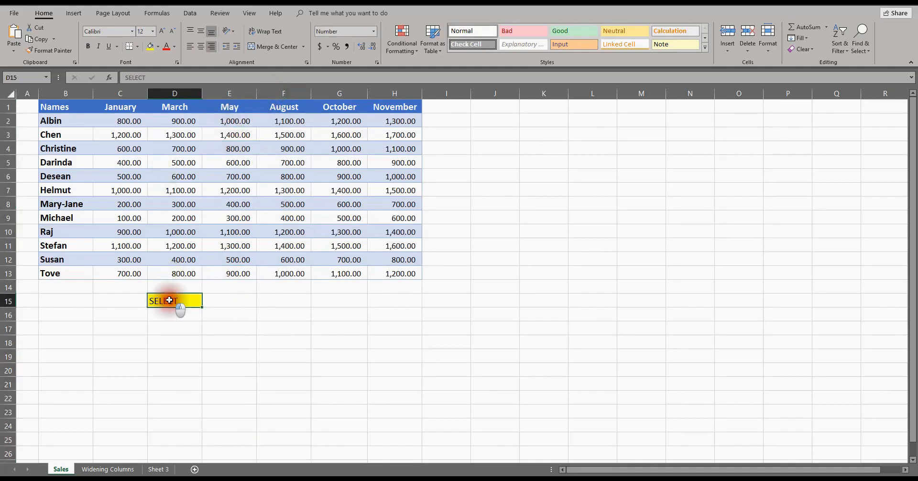
pyautogui.moveTo(170, 300)
pyautogui.mouseDown()
pyautogui.moveTo(206, 301)
pyautogui.moveTo(180, 301)
pyautogui.mouseUp()
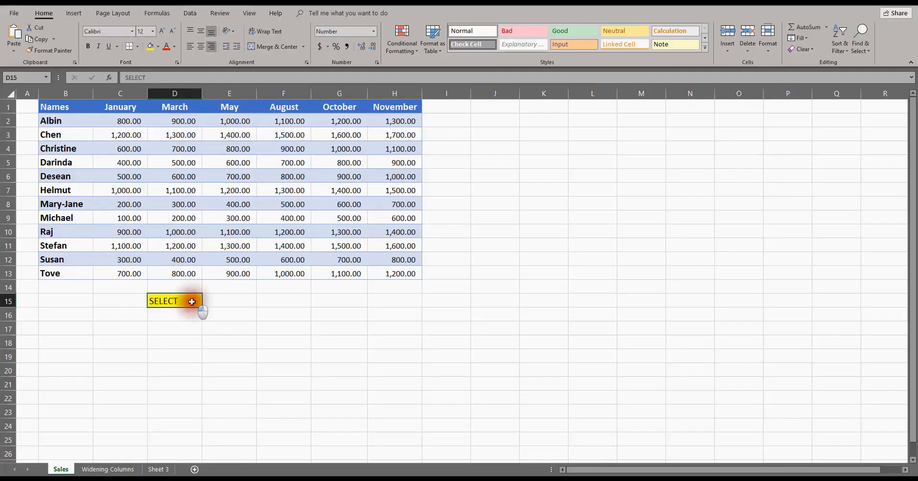
pyautogui.click(123, 300)
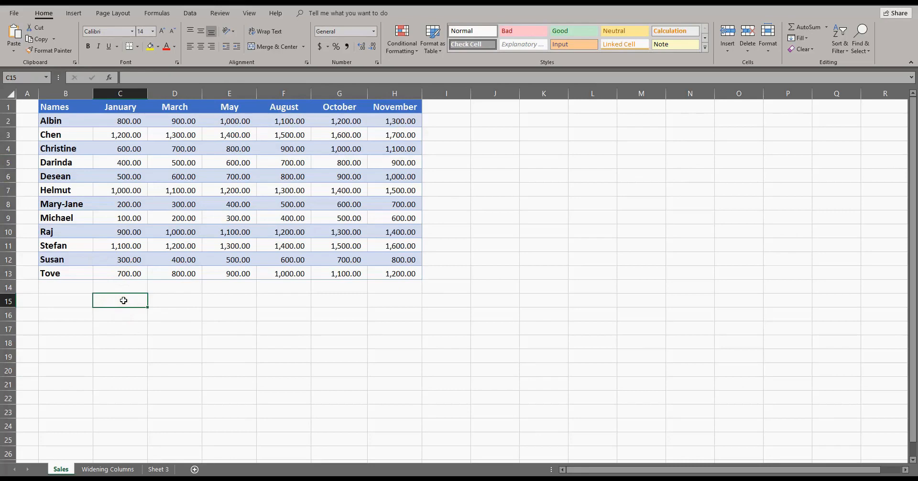
pyautogui.click(27, 106)
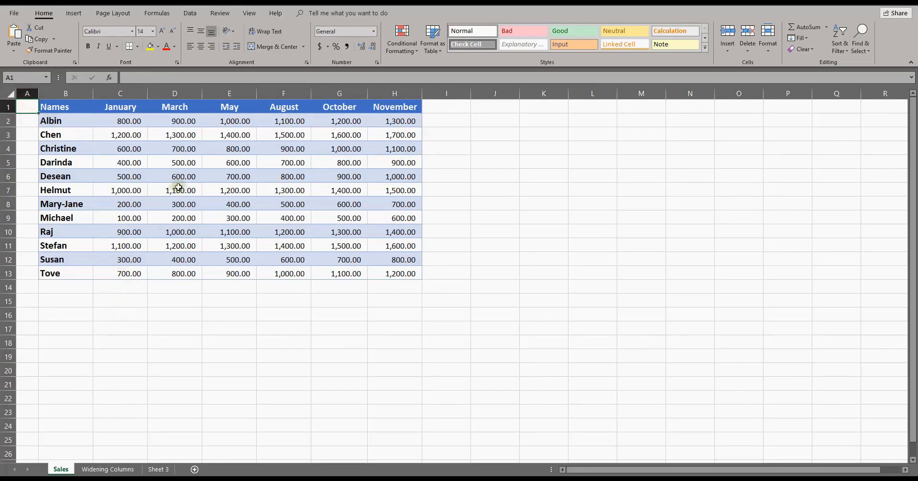
pyautogui.click(125, 93)
pyautogui.click(178, 92)
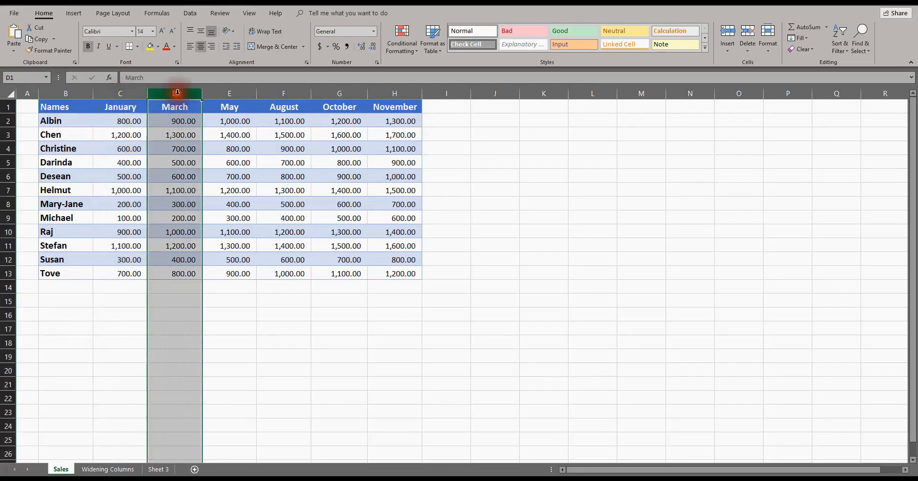
pyautogui.click(178, 165)
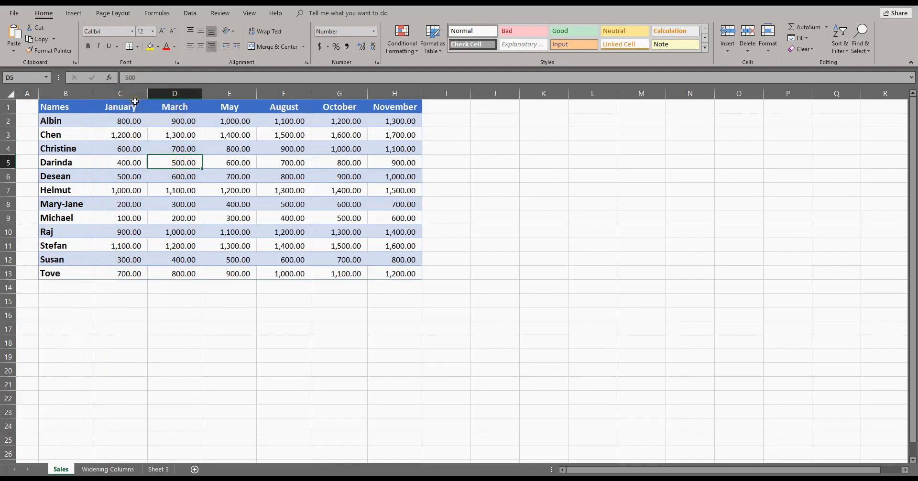
# Insert a new column between January and March in the sales table
pyautogui.click(164, 93)
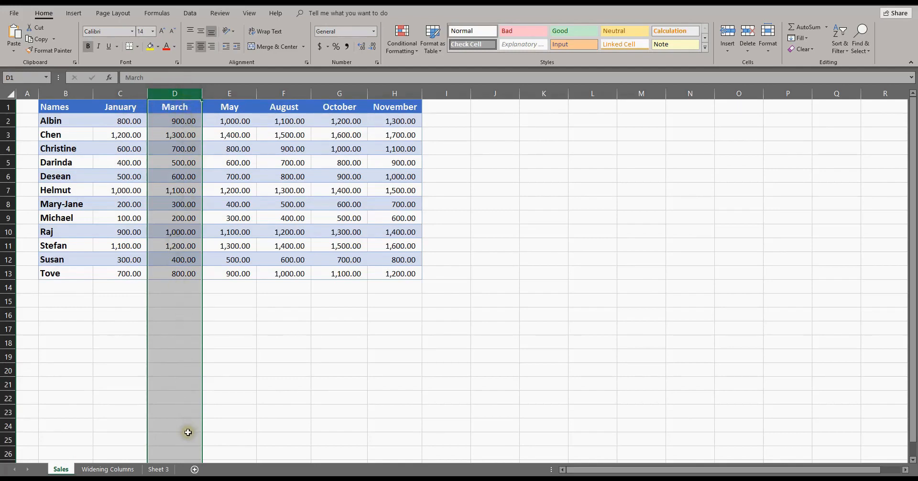
pyautogui.rightClick(186, 92)
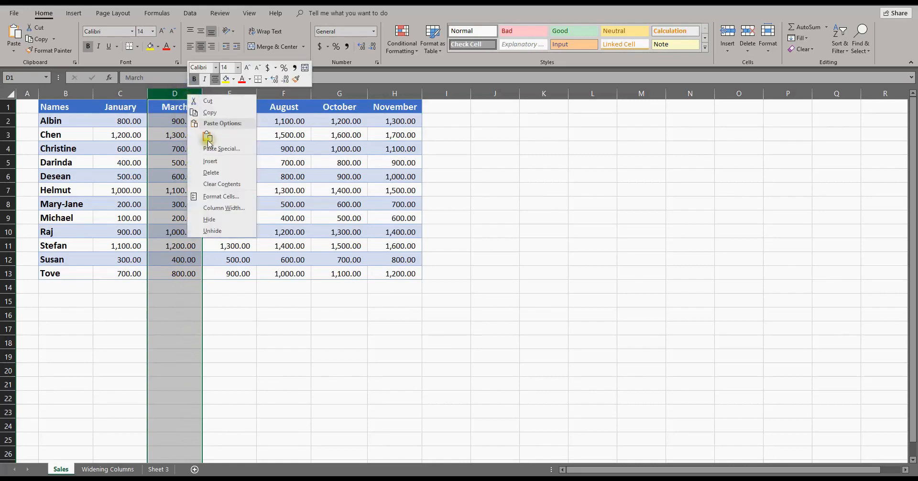
pyautogui.click(213, 162)
# Enter February as the header of the new blank column in cell D1
pyautogui.click(187, 107)
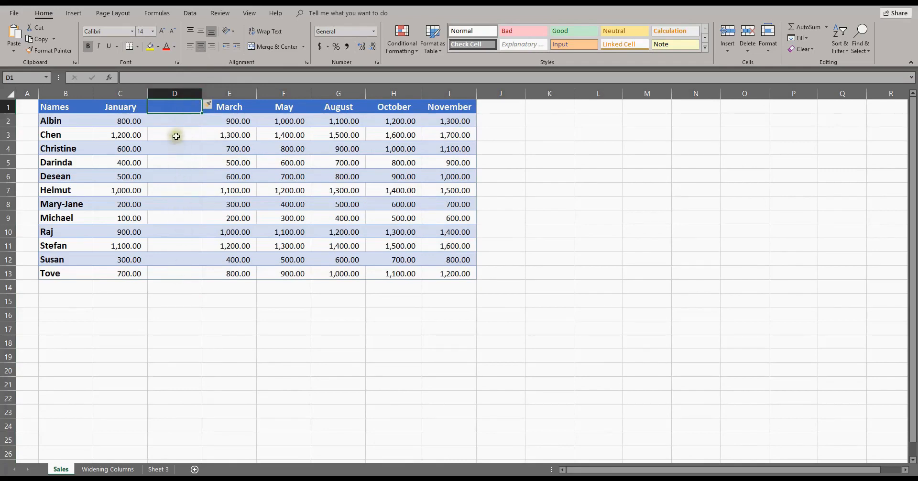
pyautogui.click(171, 109)
pyautogui.write('F')
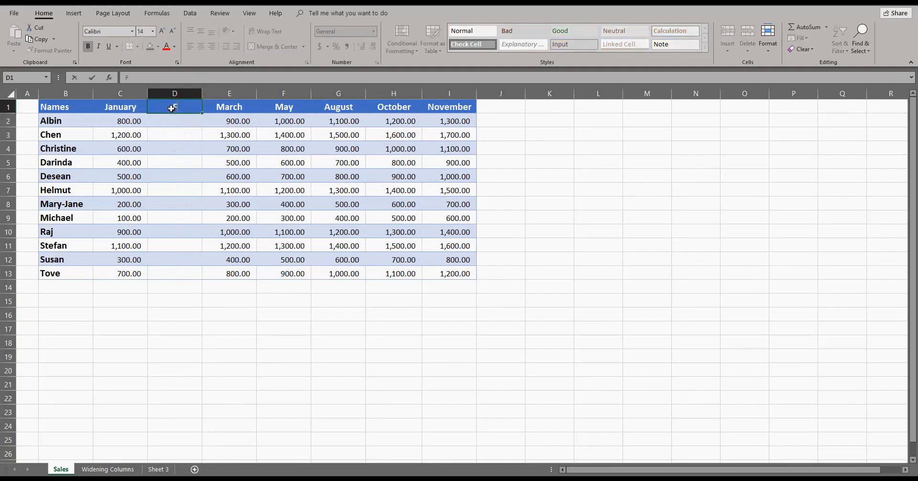
pyautogui.write('ebruary')
pyautogui.press('Tab')
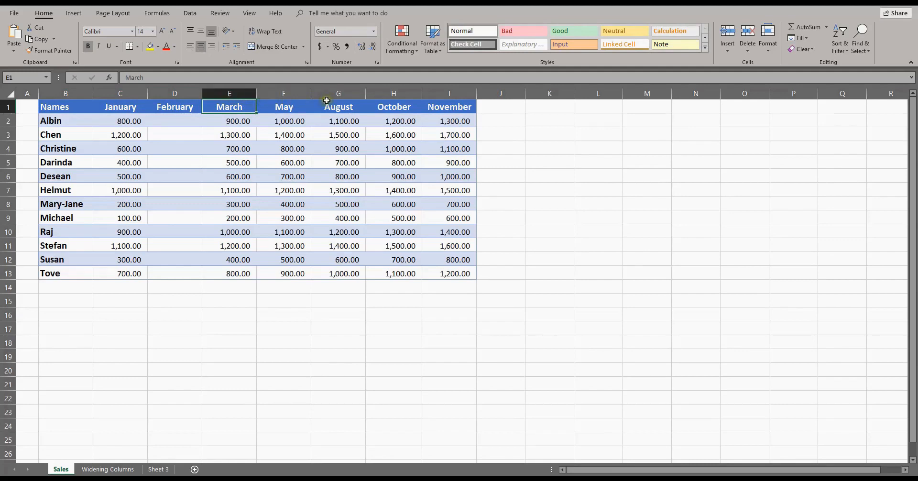
pyautogui.click(221, 120)
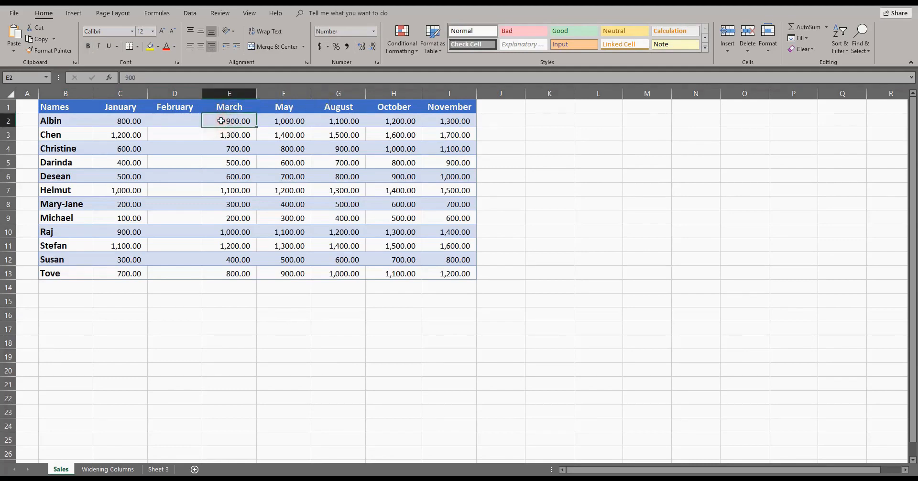
pyautogui.click(219, 94)
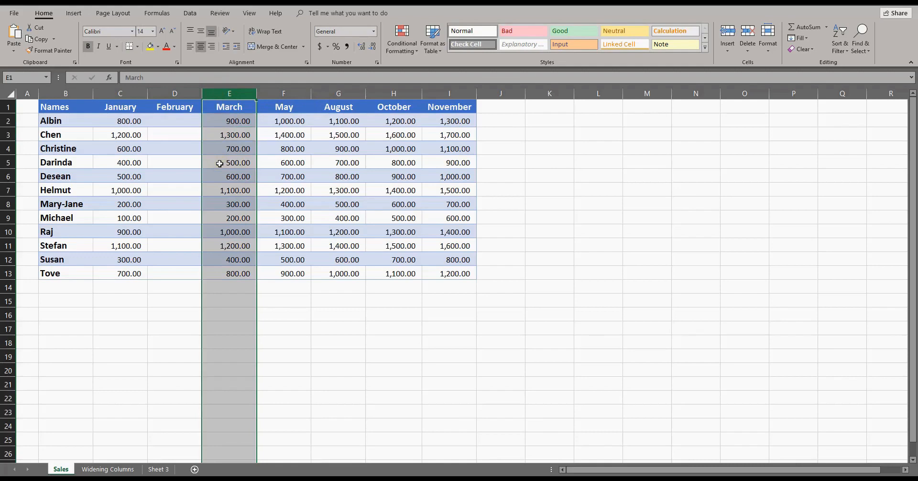
pyautogui.click(190, 110)
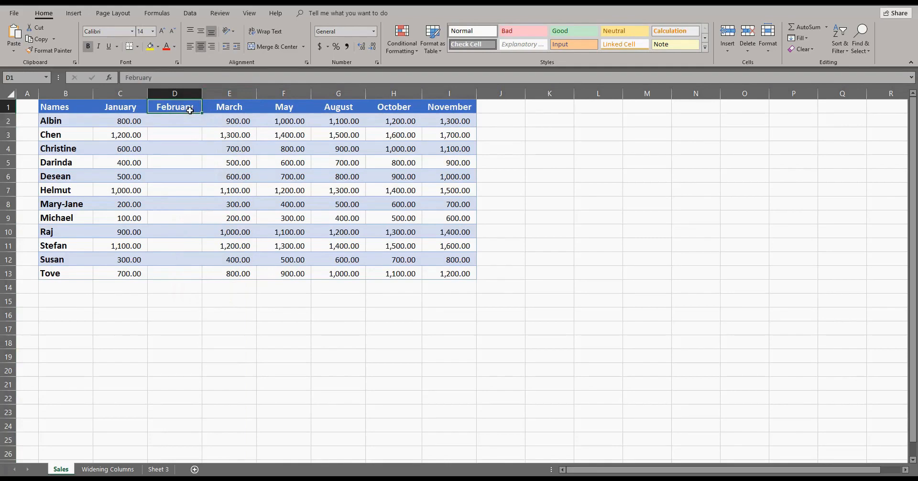
# Insert an entire column before February, working from cell D6 with the Entire column option
pyautogui.click(166, 174)
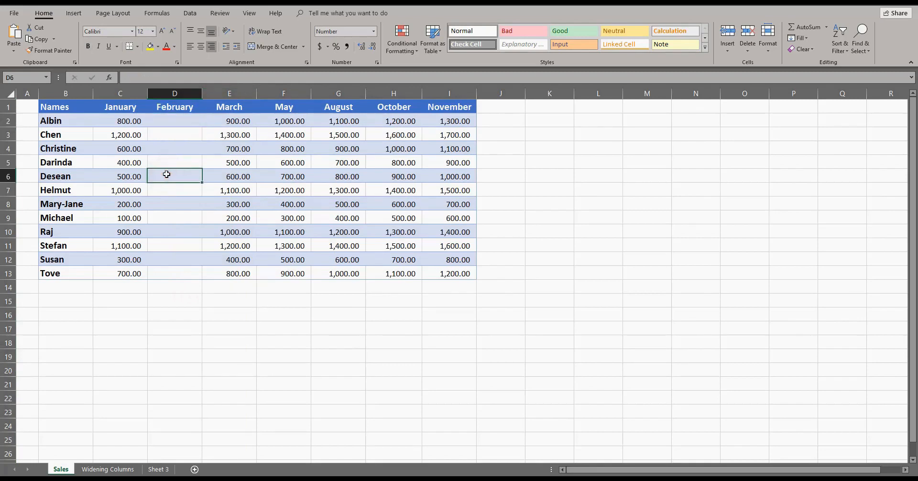
pyautogui.rightClick(166, 174)
pyautogui.click(196, 252)
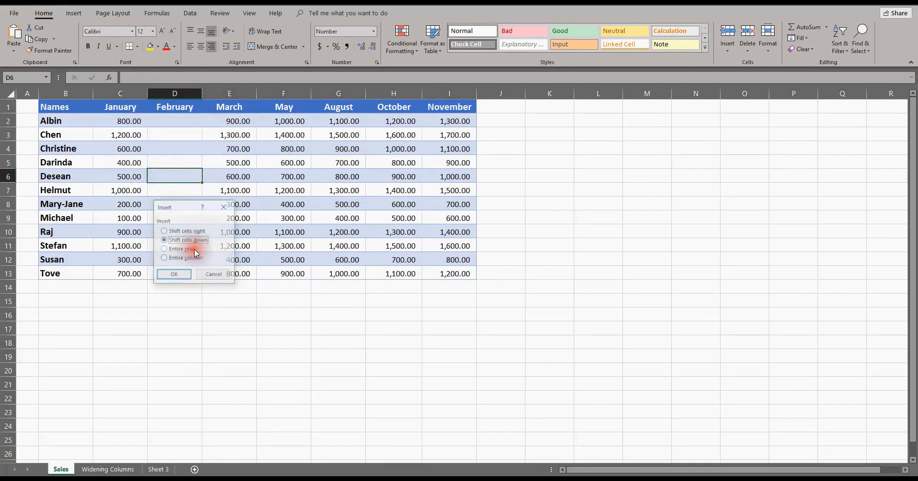
pyautogui.click(164, 258)
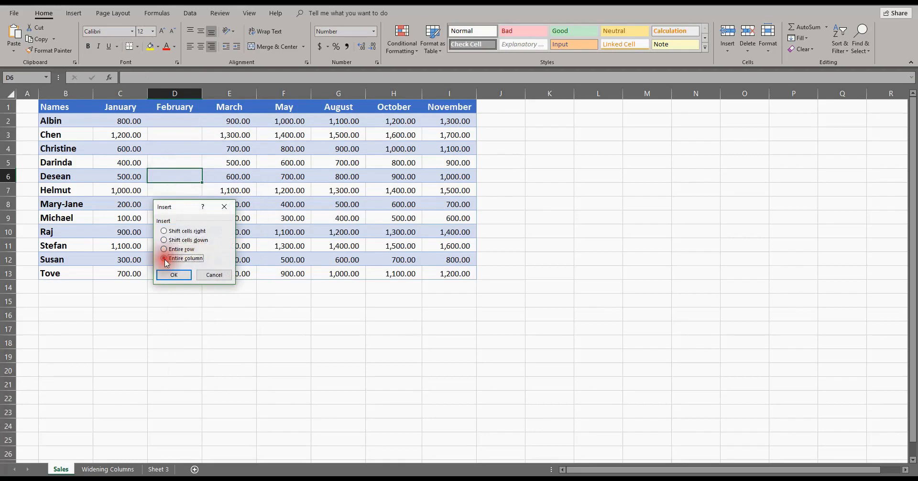
pyautogui.click(174, 275)
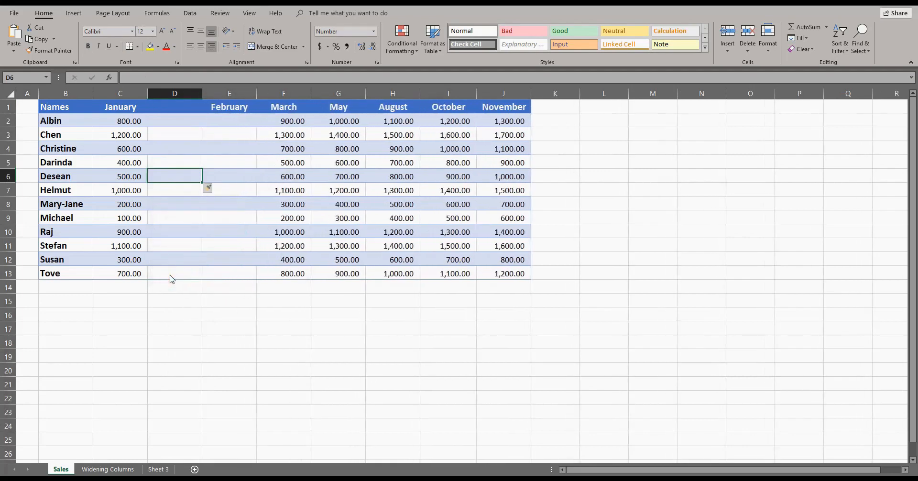
pyautogui.click(174, 93)
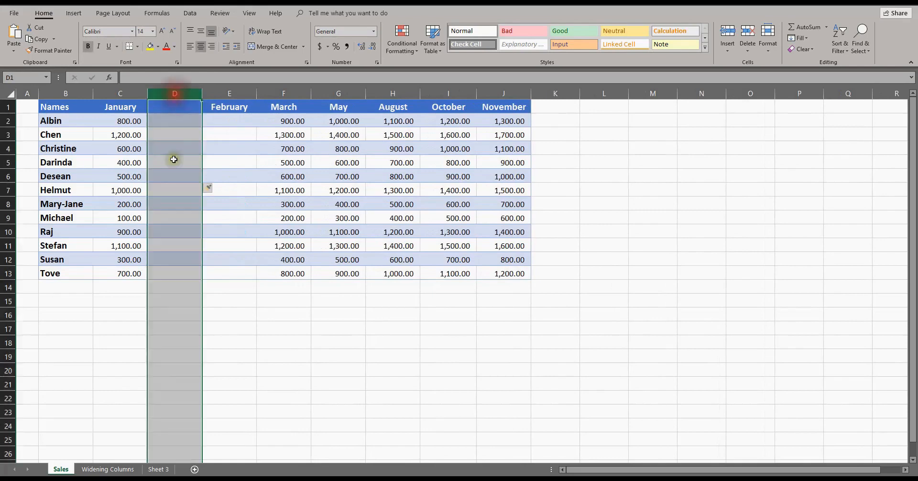
pyautogui.click(185, 219)
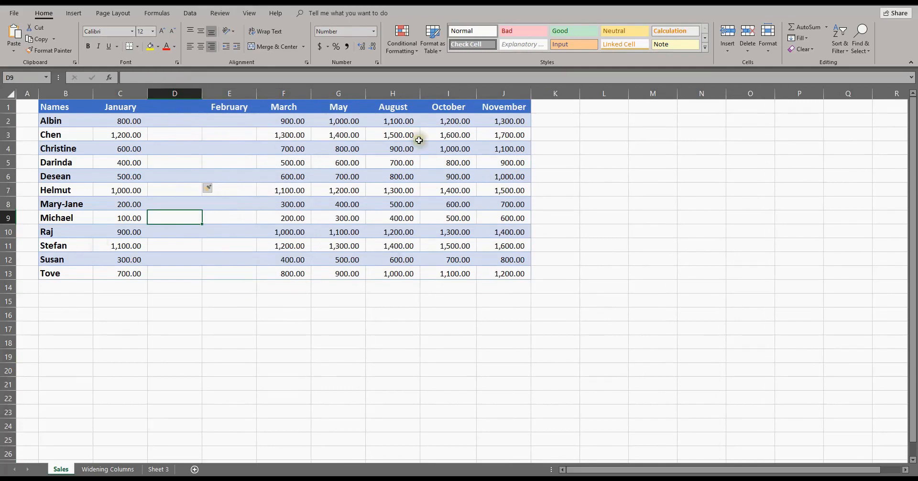
pyautogui.click(326, 92)
pyautogui.click(382, 93)
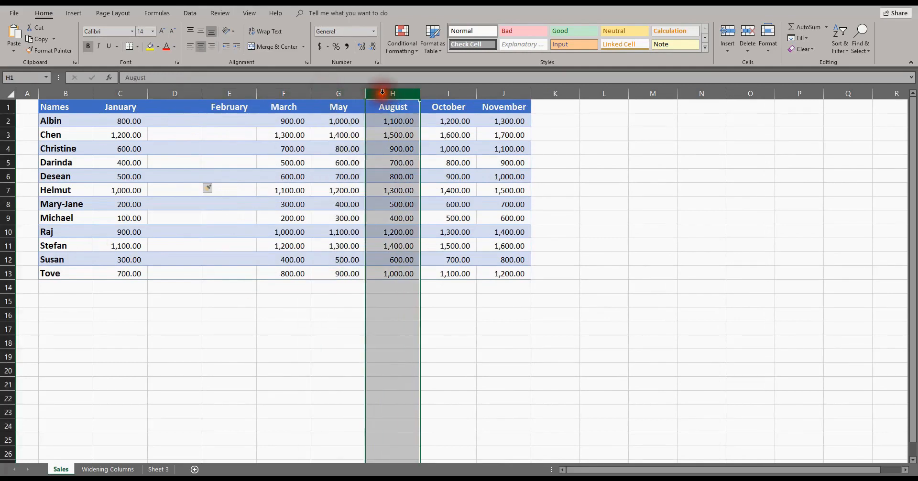
pyautogui.click(360, 139)
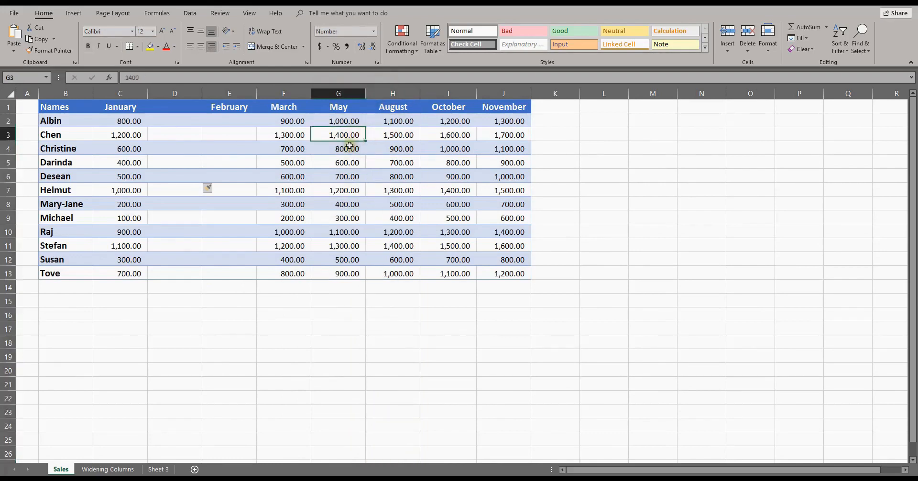
# Insert two new columns between May and August at once, based on the selected columns H and I
pyautogui.click(395, 94)
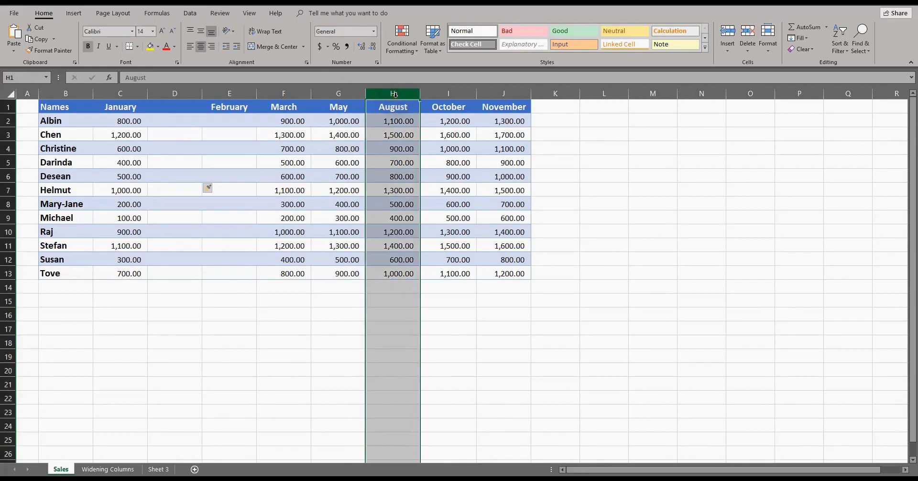
pyautogui.moveTo(395, 94); pyautogui.dragTo(437, 95)
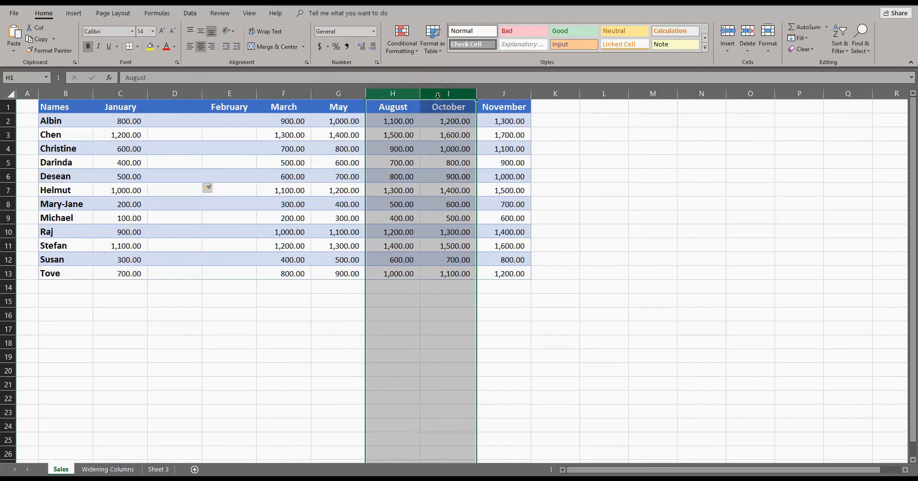
pyautogui.click(409, 94)
pyautogui.moveTo(409, 94); pyautogui.dragTo(429, 95)
pyautogui.click(429, 95)
pyautogui.moveTo(397, 94); pyautogui.dragTo(437, 93)
pyautogui.rightClick(436, 93)
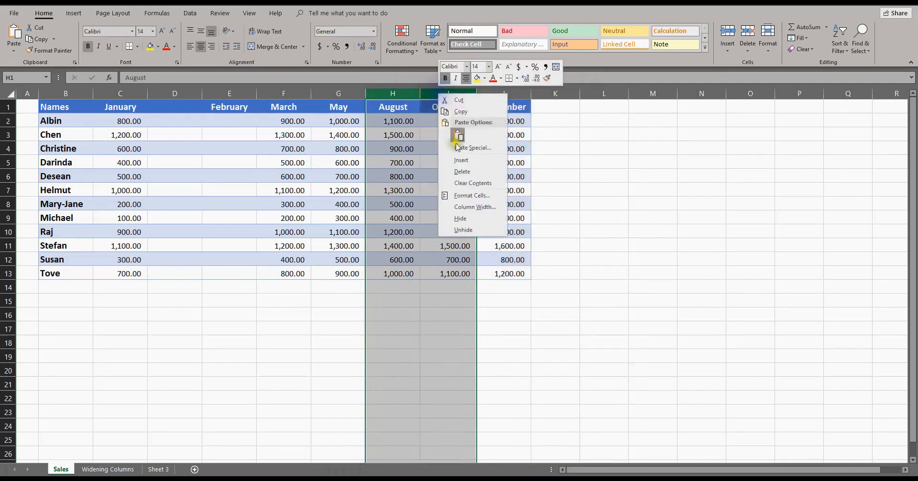
pyautogui.click(465, 162)
pyautogui.click(405, 150)
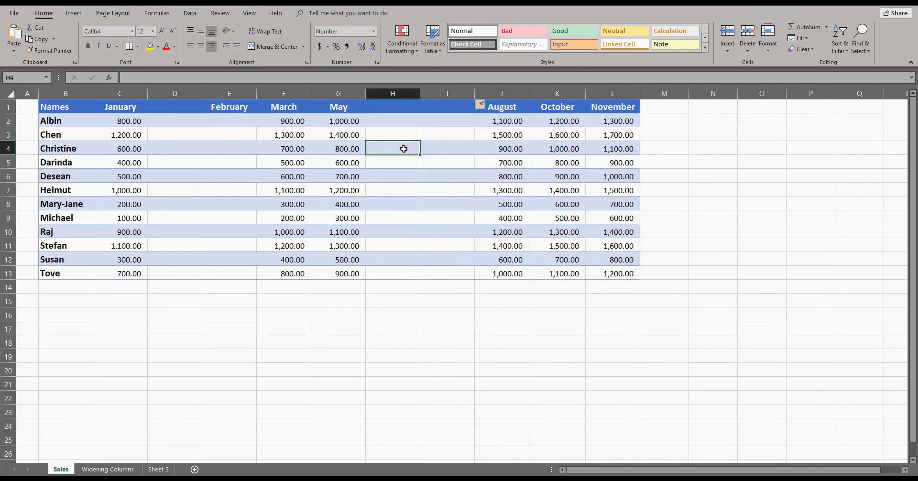
# Insert two more entire columns after May, working from cells H4:I4 with the Entire column option
pyautogui.click(404, 149)
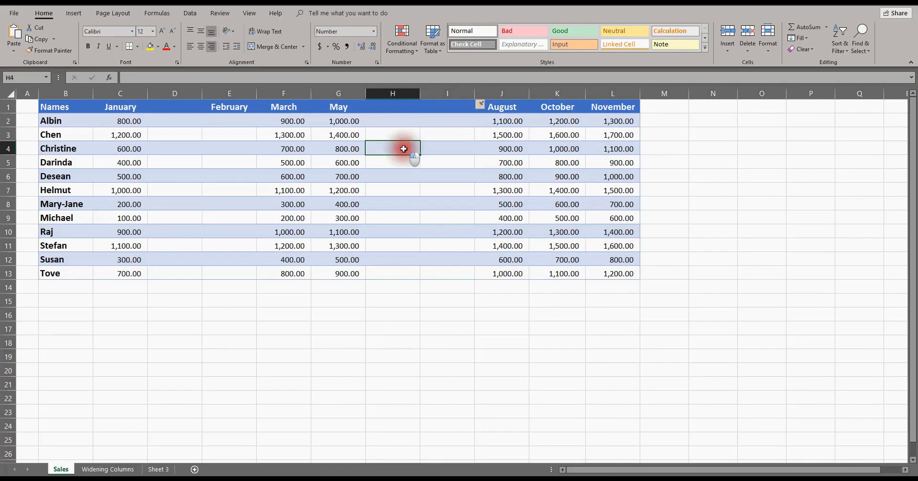
pyautogui.moveTo(404, 149); pyautogui.dragTo(443, 149)
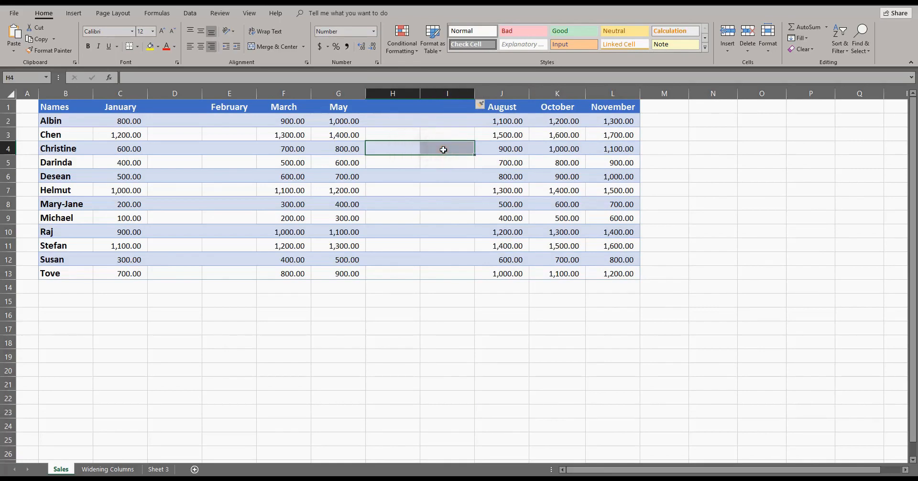
pyautogui.rightClick(443, 150)
pyautogui.click(473, 233)
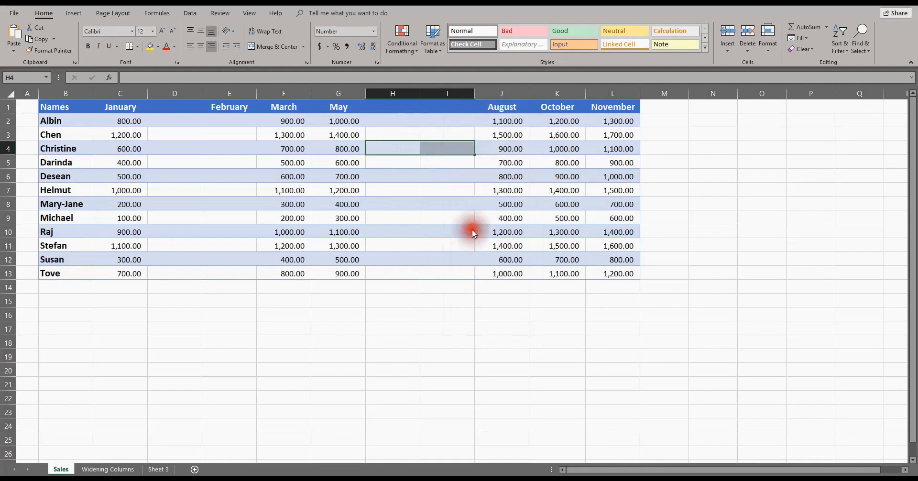
pyautogui.click(444, 238)
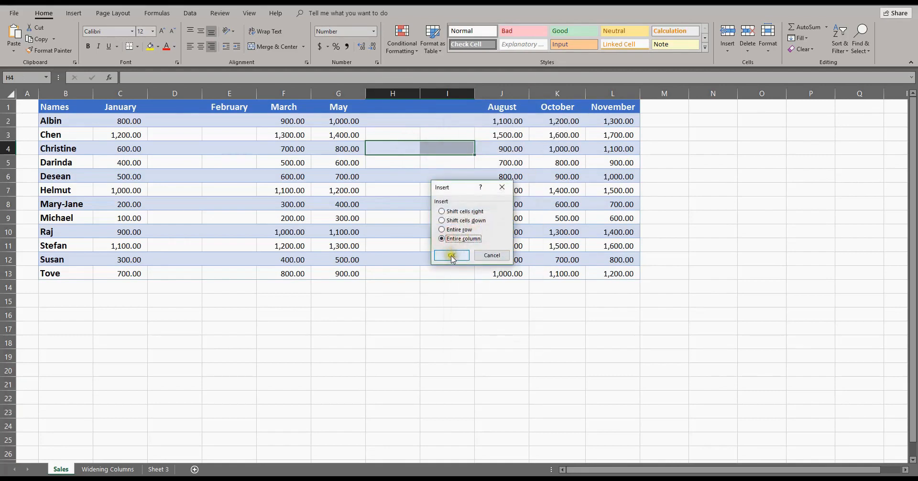
pyautogui.click(451, 256)
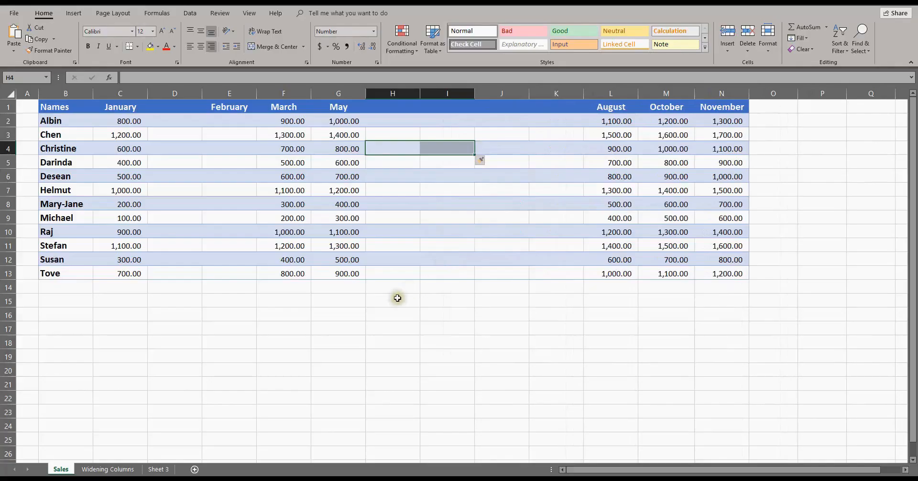
pyautogui.click(397, 299)
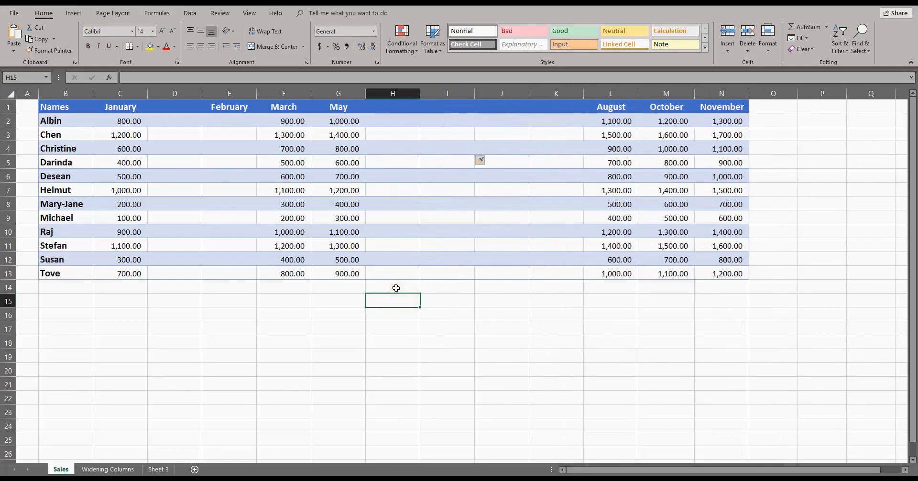
# Delete the blank column D between January and February
pyautogui.rightClick(181, 92)
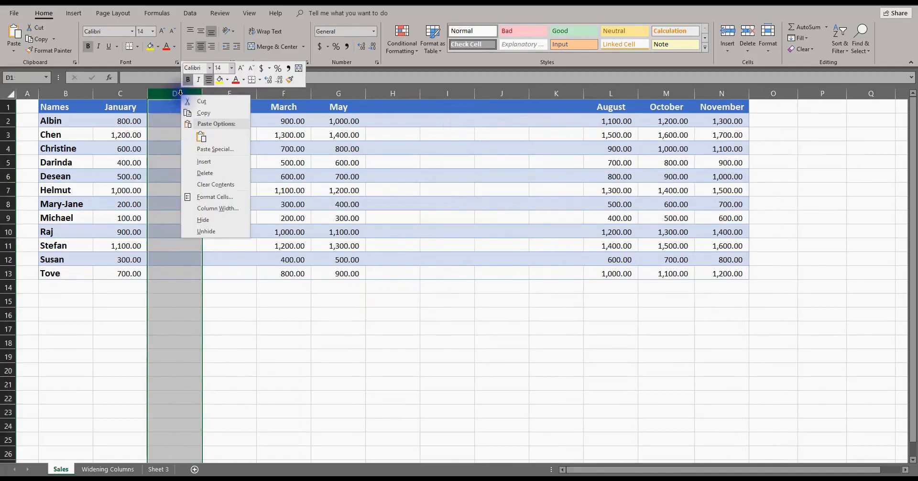
pyautogui.click(207, 175)
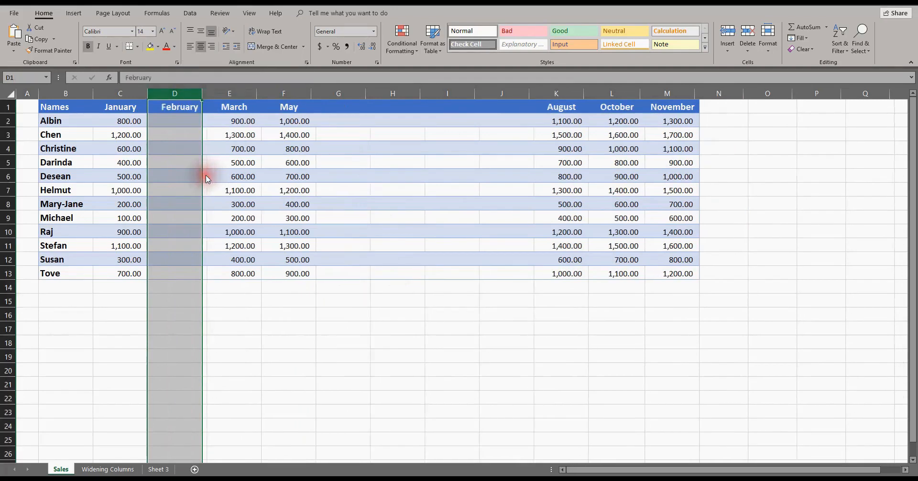
# Delete the blank column containing cell H5 with the Entire column option, and undo the deletion
pyautogui.click(389, 163)
pyautogui.rightClick(389, 163)
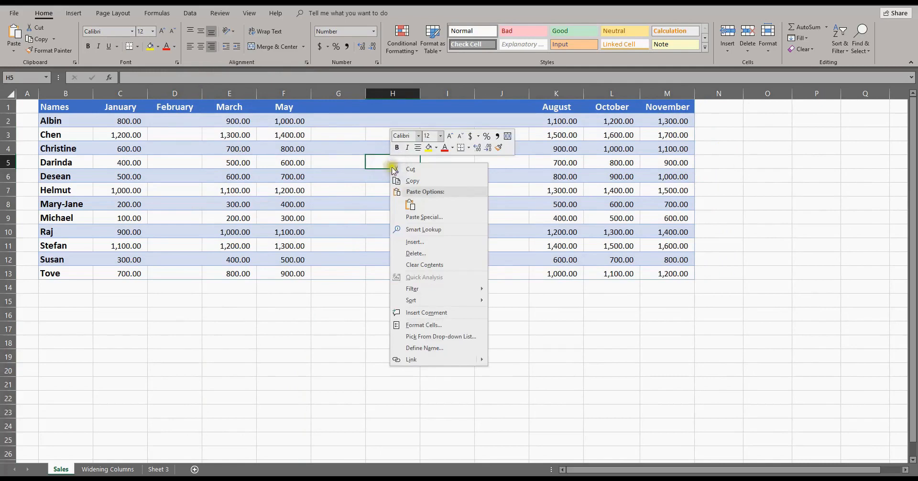
pyautogui.click(410, 254)
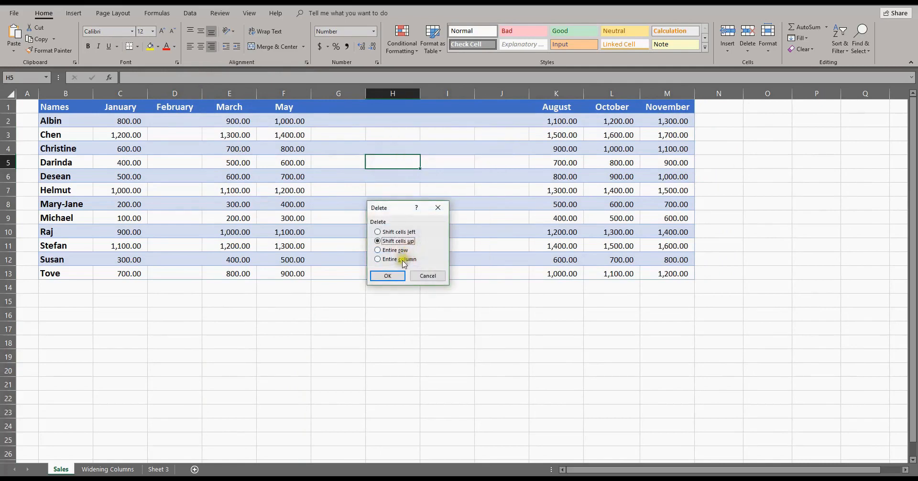
pyautogui.click(399, 259)
pyautogui.click(395, 276)
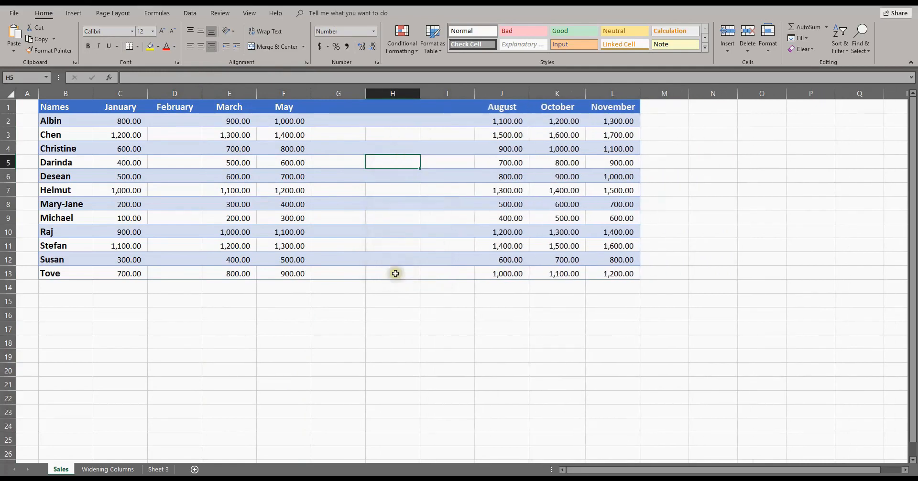
pyautogui.hotkey('ctrl', 'z')
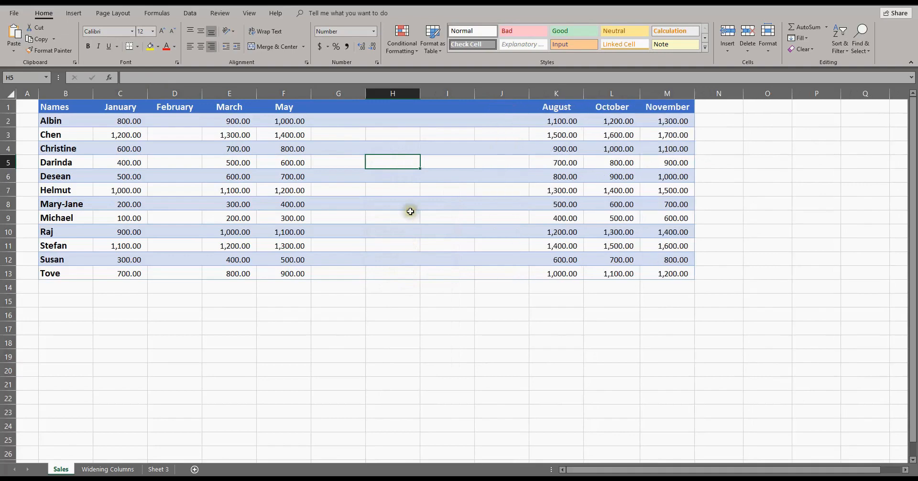
# Delete two blank columns from cells G5:H5 with the Entire column option, and undo the deletion
pyautogui.click(399, 163)
pyautogui.moveTo(399, 164); pyautogui.dragTo(352, 162)
pyautogui.rightClick(351, 163)
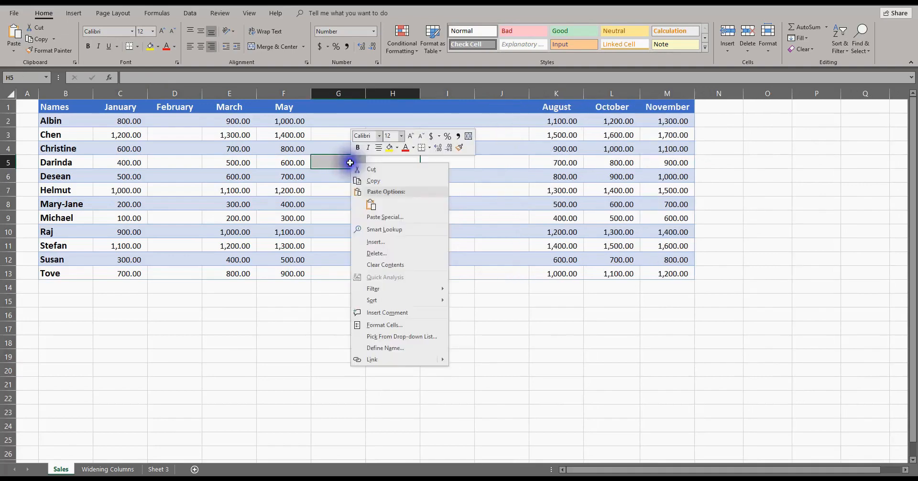
pyautogui.click(375, 254)
pyautogui.click(362, 263)
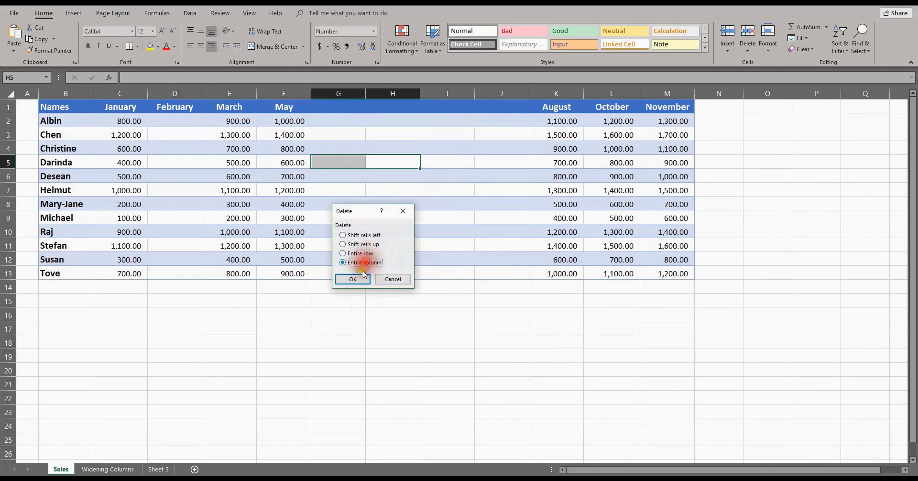
pyautogui.click(362, 279)
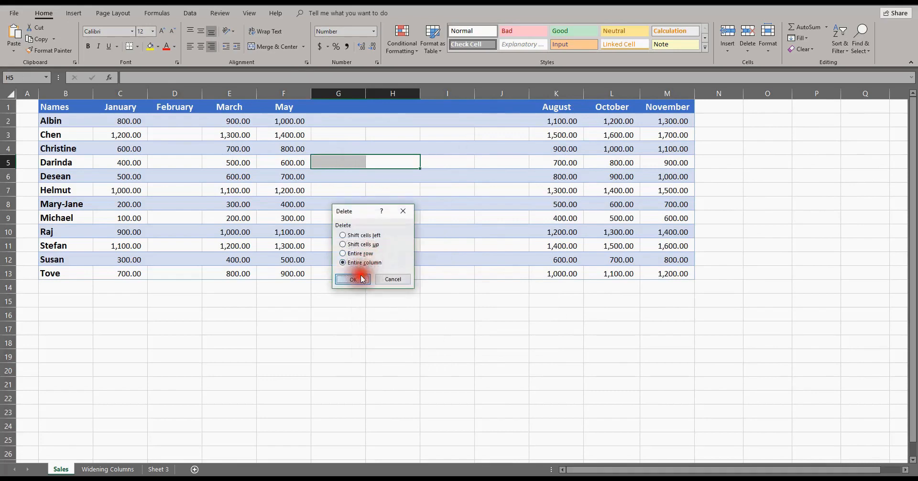
pyautogui.click(341, 163)
pyautogui.hotkey('ctrl', 'z')
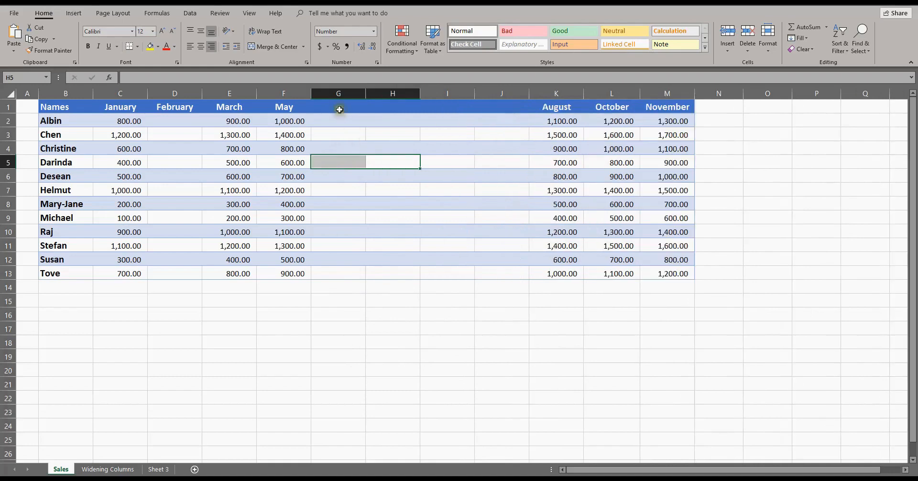
# Delete the adjacent blank columns G and H as whole columns, and undo the deletion
pyautogui.moveTo(340, 94); pyautogui.dragTo(385, 94)
pyautogui.rightClick(385, 95)
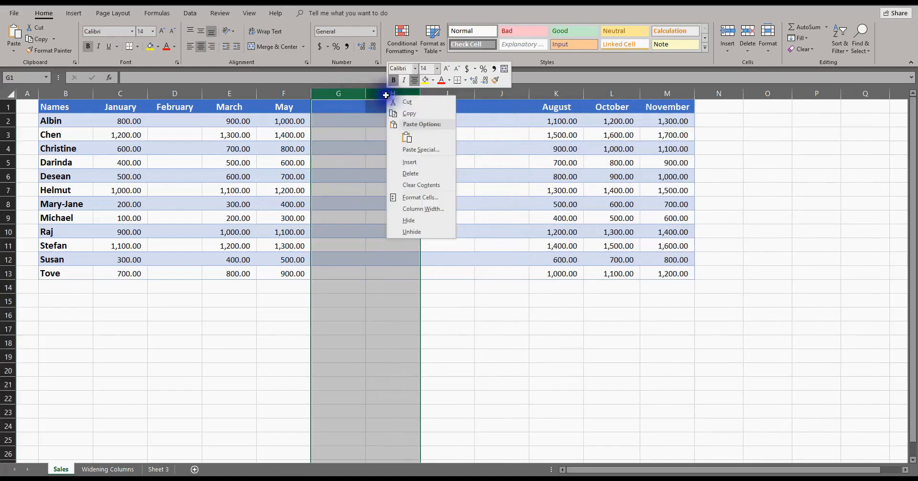
pyautogui.click(409, 173)
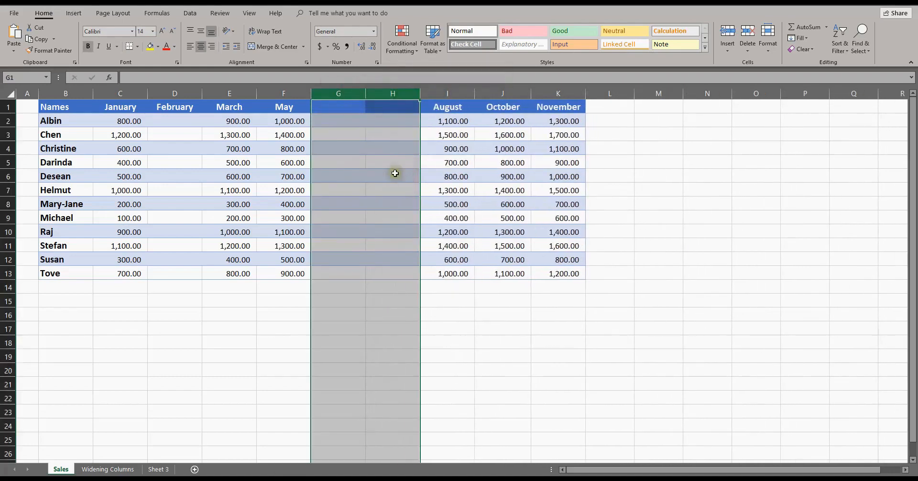
pyautogui.click(362, 171)
pyautogui.hotkey('ctrl', 'z')
pyautogui.click(357, 163)
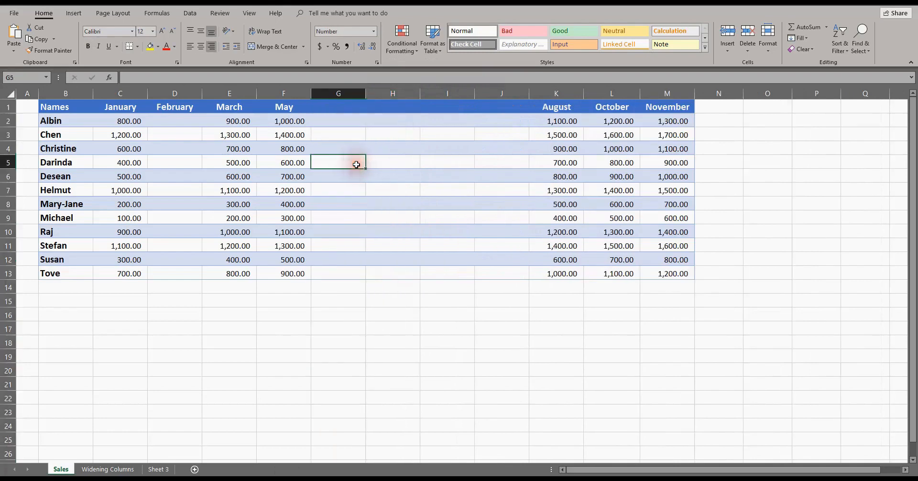
# Delete the non-adjacent blank columns G and I together
pyautogui.click(340, 93)
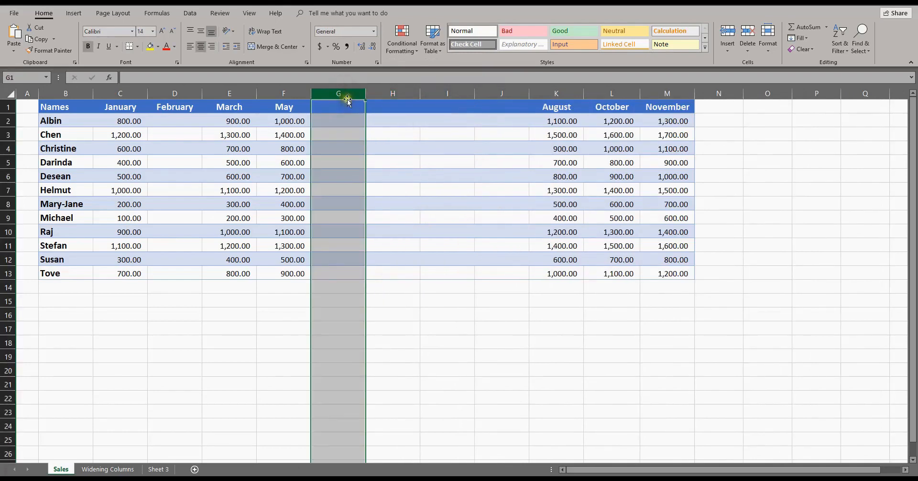
pyautogui.keyDown('ctrl'); pyautogui.click(434, 95); pyautogui.keyUp('ctrl')
pyautogui.rightClick(434, 95)
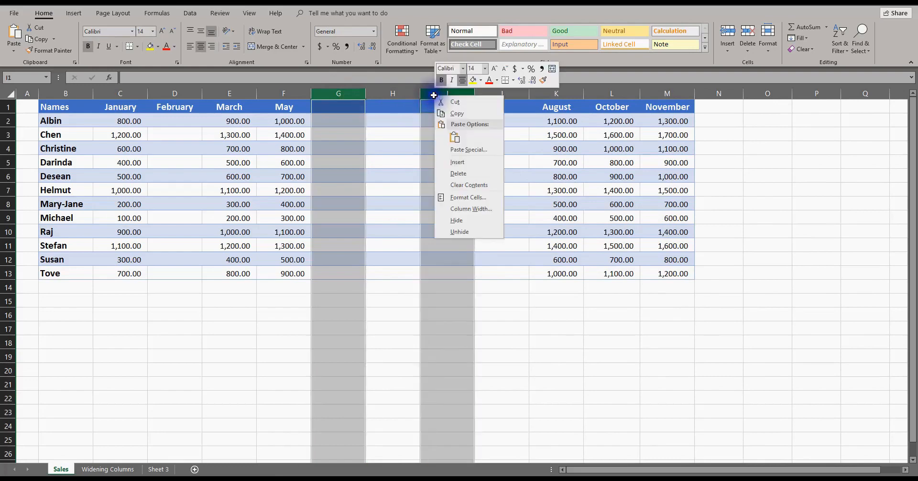
pyautogui.click(455, 174)
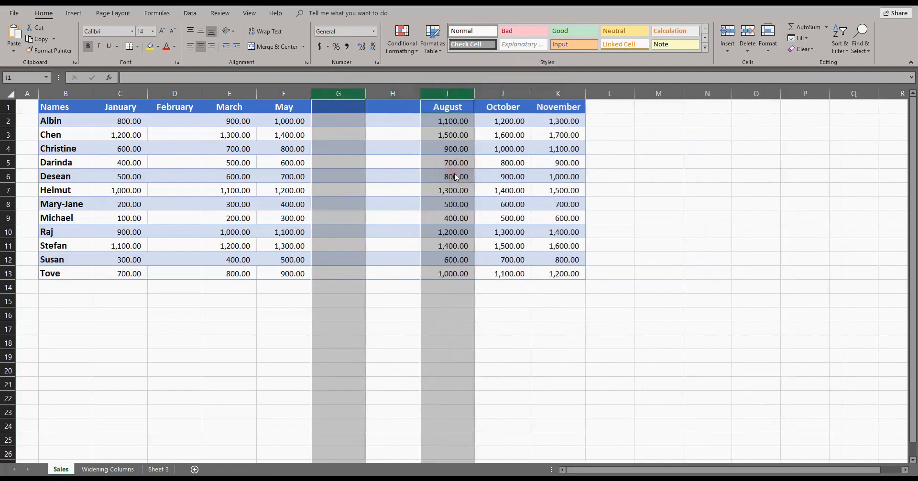
pyautogui.click(390, 175)
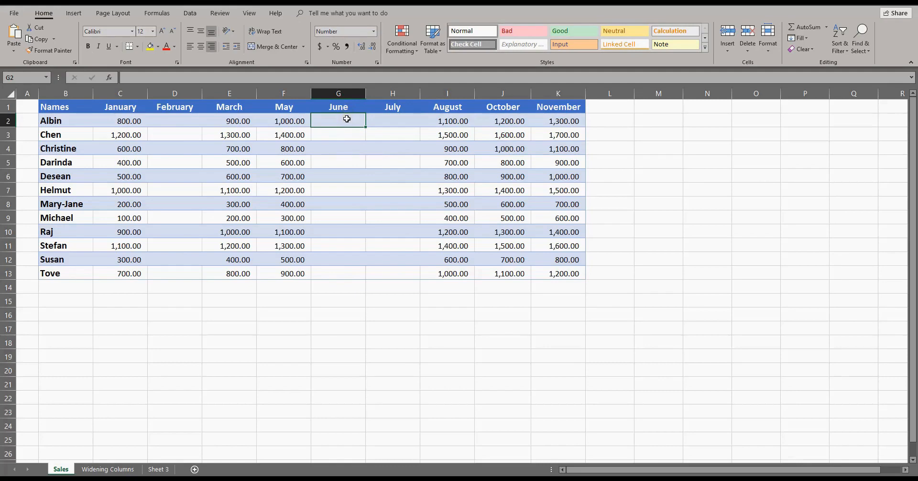
# Hide the June column G
pyautogui.rightClick(344, 92)
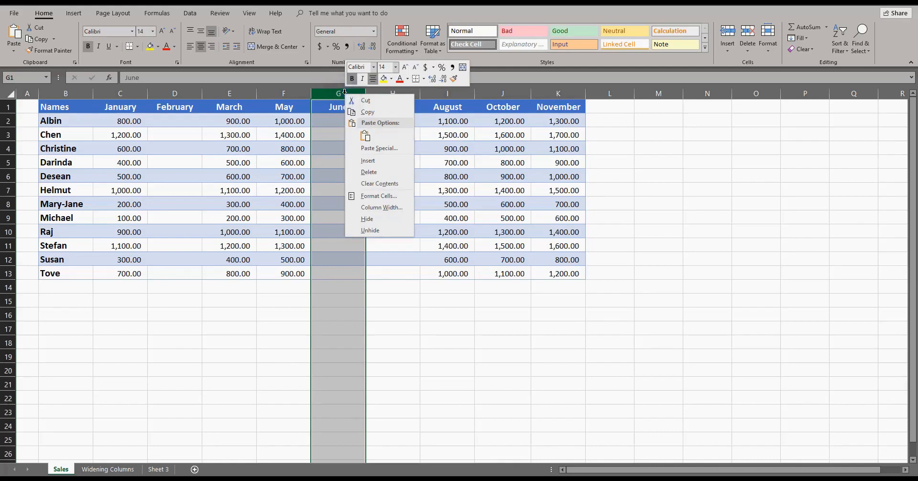
pyautogui.click(371, 218)
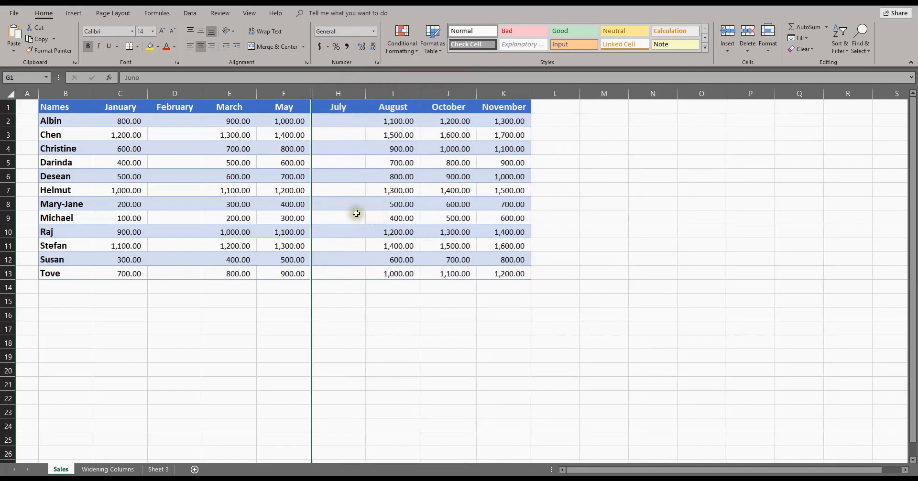
pyautogui.click(356, 217)
pyautogui.click(233, 192)
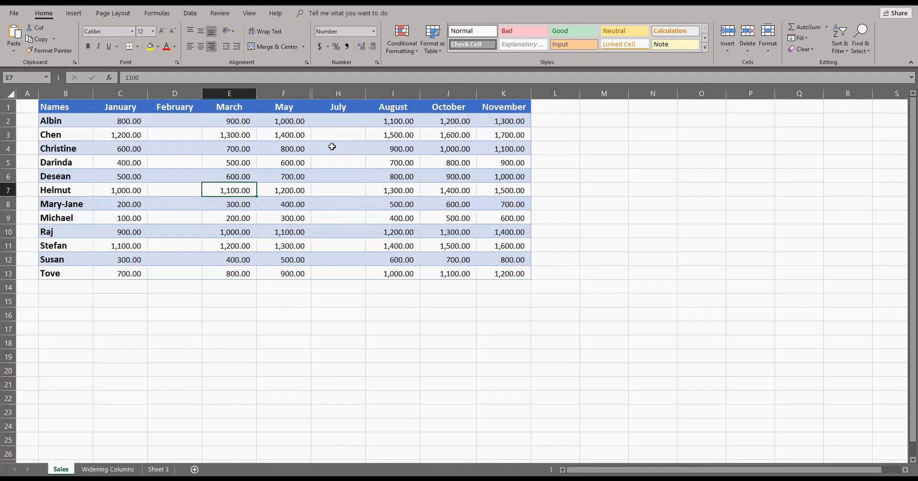
# Hide the February and July columns together with the March column, whose cell E7 is also selected
pyautogui.keyDown('ctrl'); pyautogui.click(184, 93); pyautogui.keyUp('ctrl')
pyautogui.keyDown('ctrl'); pyautogui.click(323, 94); pyautogui.keyUp('ctrl')
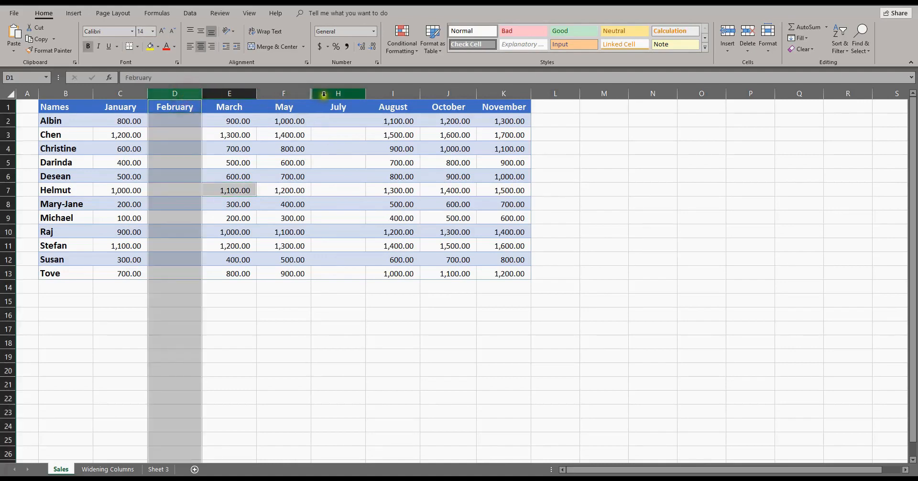
pyautogui.rightClick(326, 95)
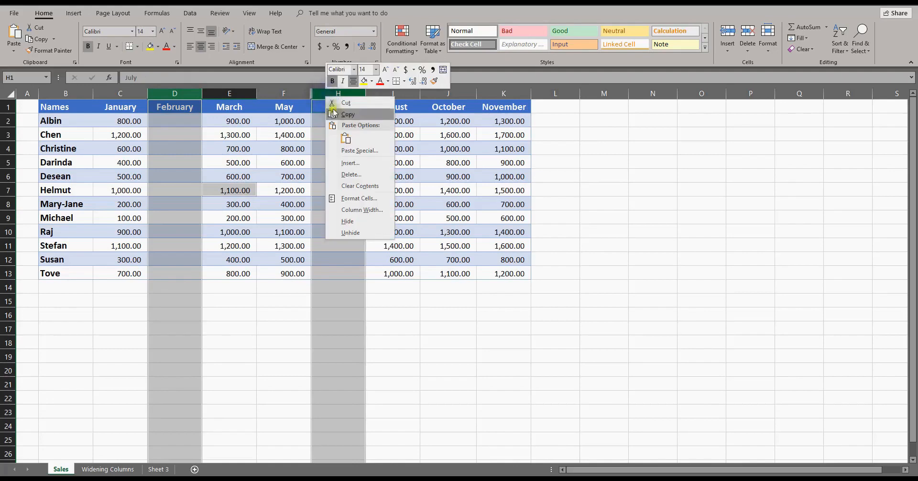
pyautogui.click(347, 221)
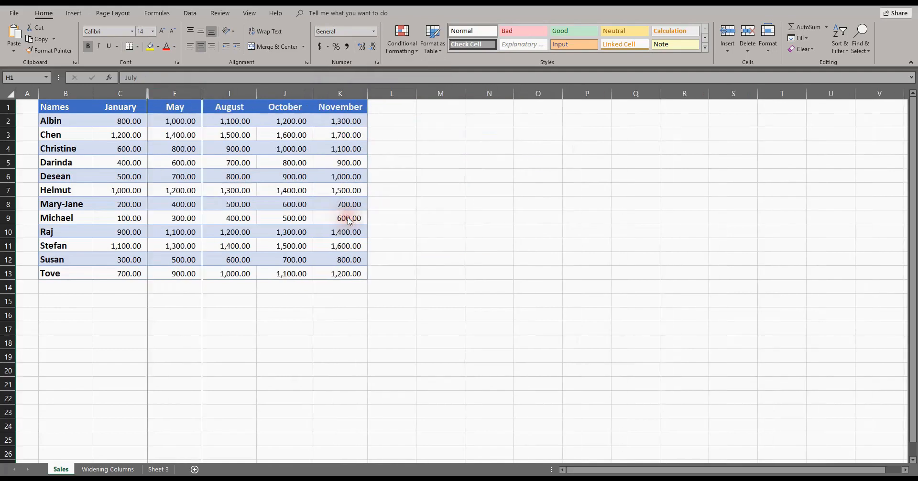
pyautogui.click(235, 199)
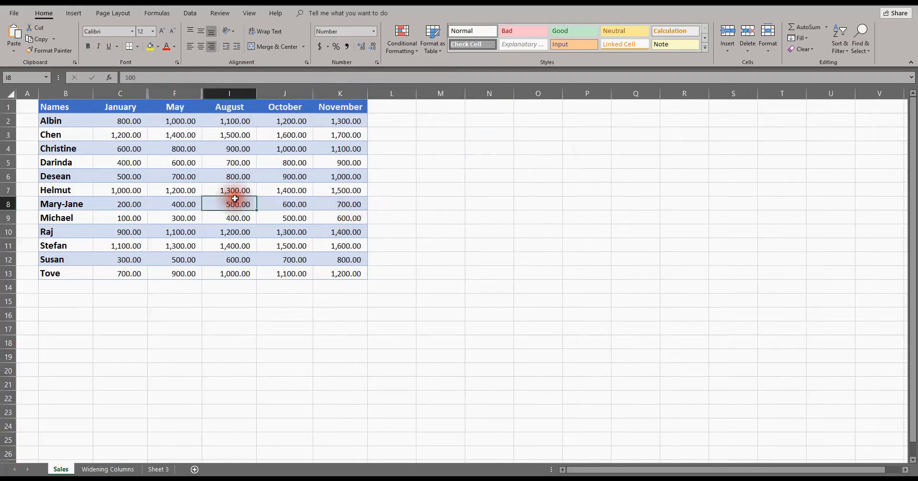
pyautogui.click(281, 206)
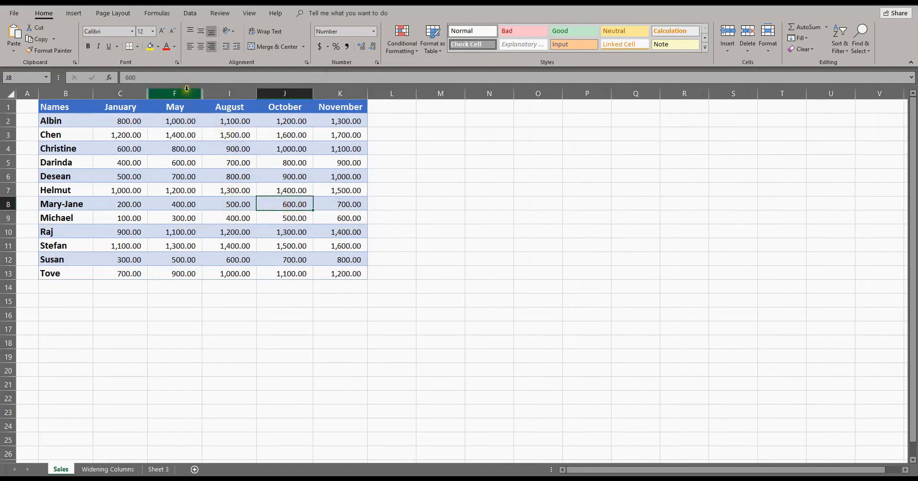
# Unhide the June and July columns between the May and August columns
pyautogui.moveTo(187, 88); pyautogui.dragTo(224, 91)
pyautogui.rightClick(224, 91)
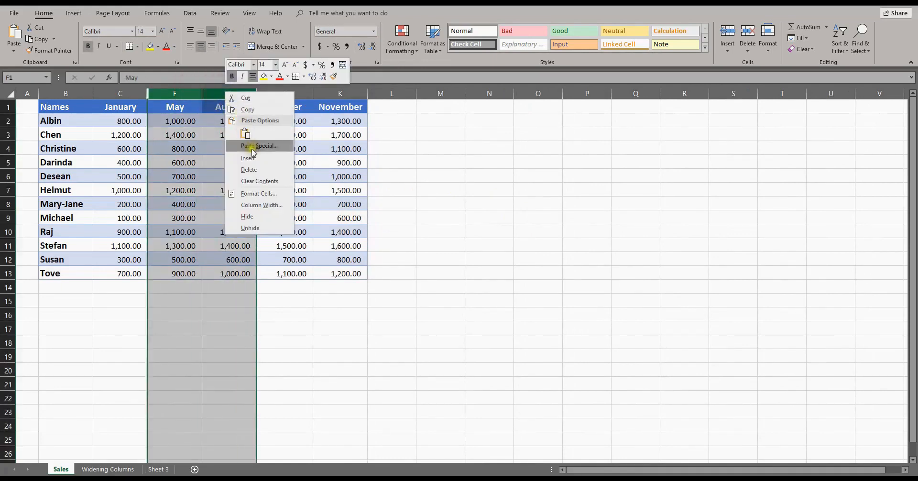
pyautogui.click(248, 228)
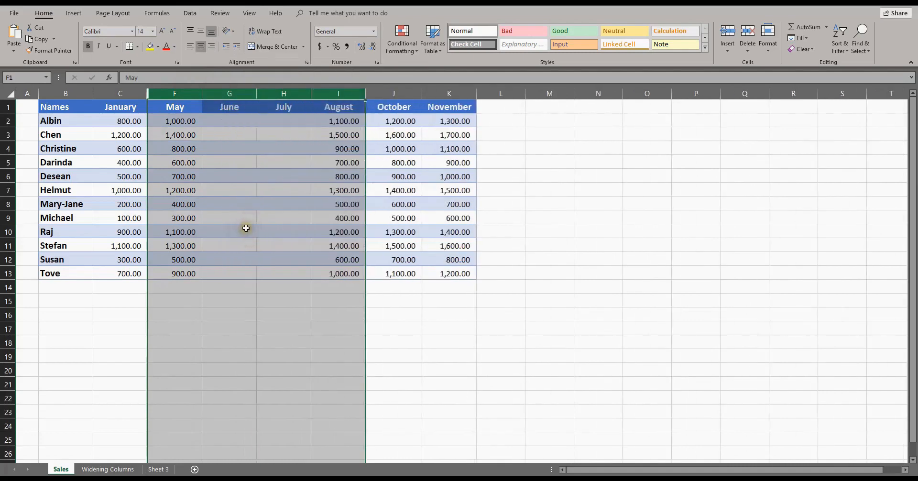
pyautogui.click(246, 229)
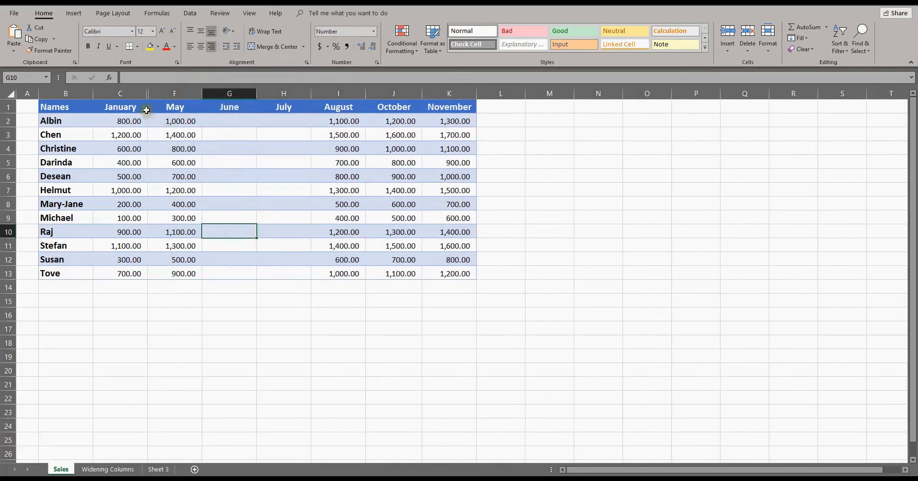
# Unhide the February and March columns between the January and May columns
pyautogui.moveTo(123, 92); pyautogui.dragTo(165, 93)
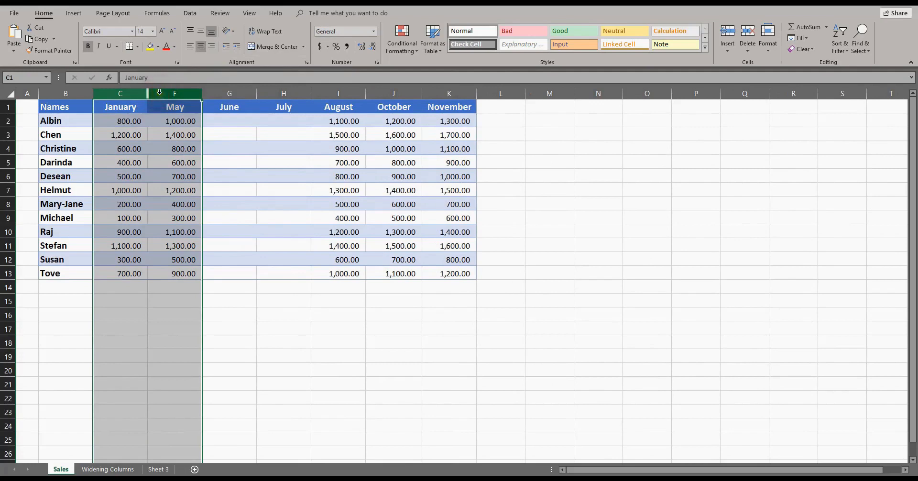
pyautogui.rightClick(161, 94)
pyautogui.click(192, 230)
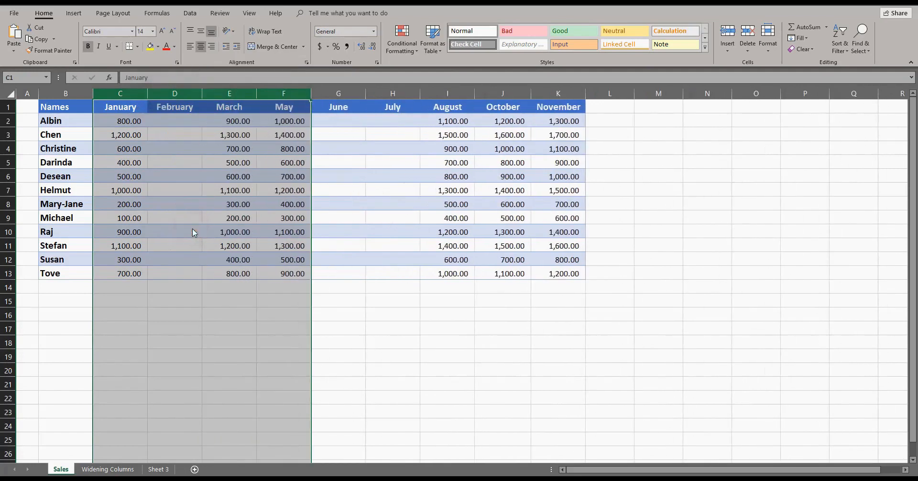
pyautogui.click(194, 232)
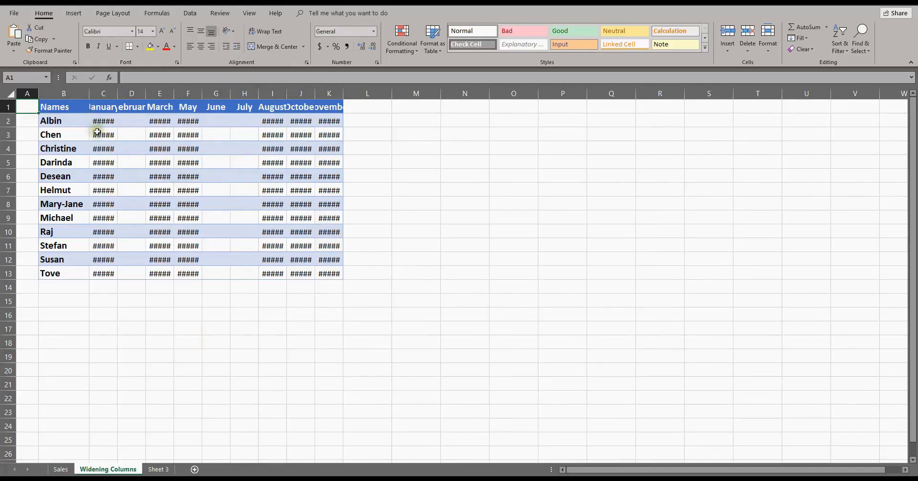
# On the Widening Columns sheet, widen the January column to fit its values and AutoFit the March column
pyautogui.moveTo(101, 184)
pyautogui.moveTo(117, 97); pyautogui.dragTo(133, 98)
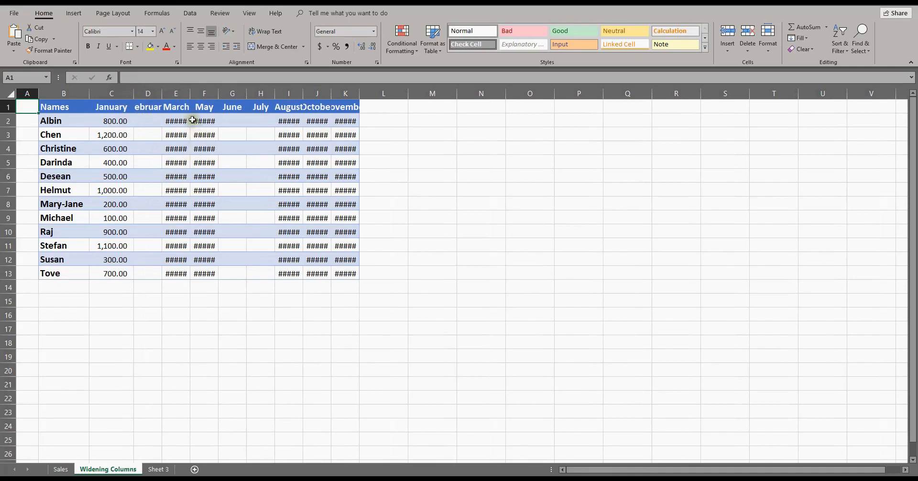
pyautogui.doubleClick(190, 92)
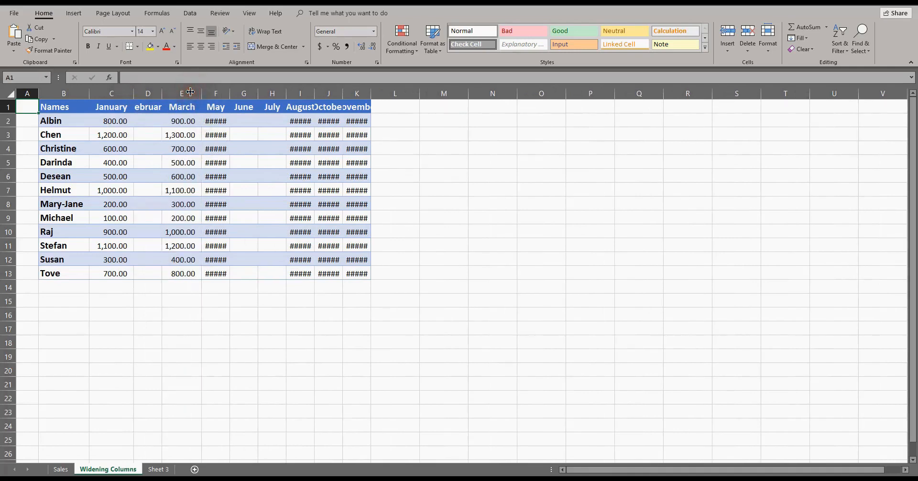
# Set the May column's width to exactly 10
pyautogui.click(180, 94)
pyautogui.click(222, 94)
pyautogui.rightClick(223, 94)
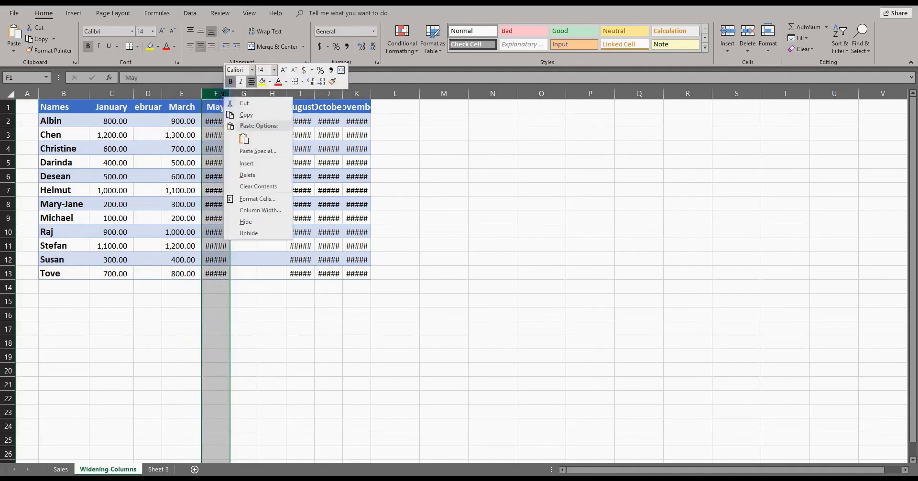
pyautogui.click(247, 211)
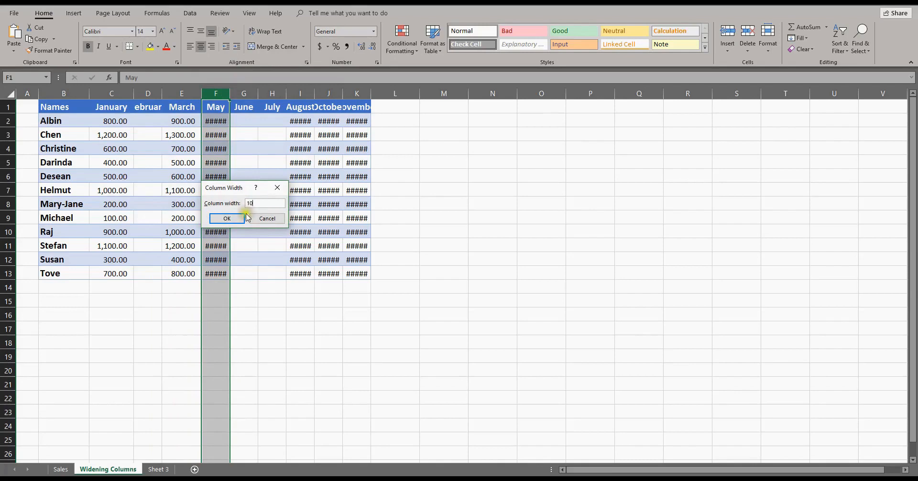
pyautogui.click(240, 219)
pyautogui.click(250, 216)
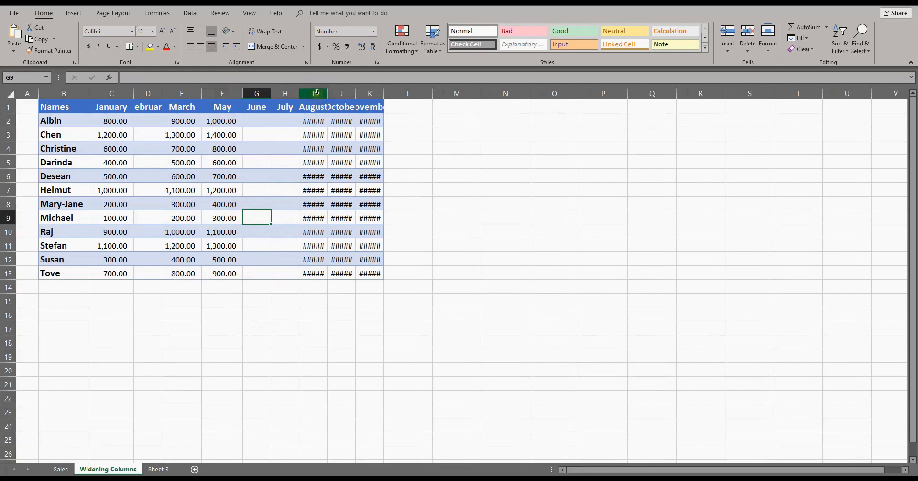
# AutoFit the August, October and November columns together to their contents
pyautogui.moveTo(317, 92); pyautogui.dragTo(369, 92)
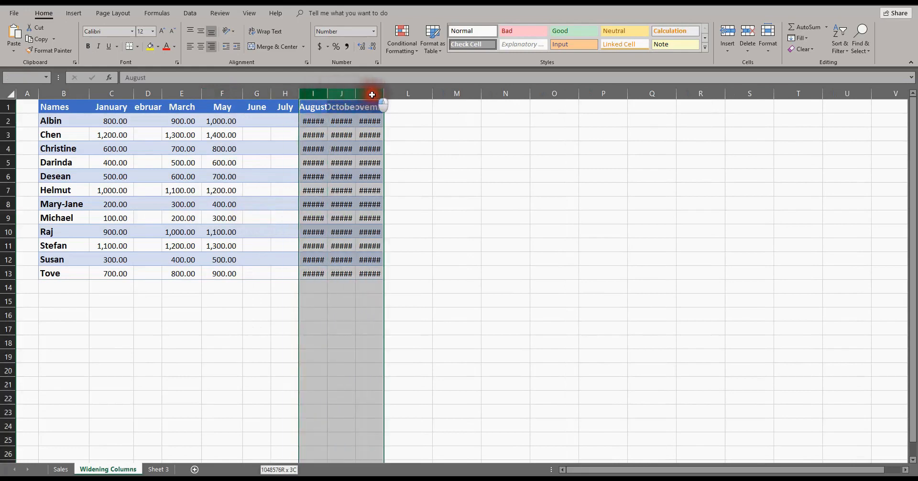
pyautogui.doubleClick(328, 93)
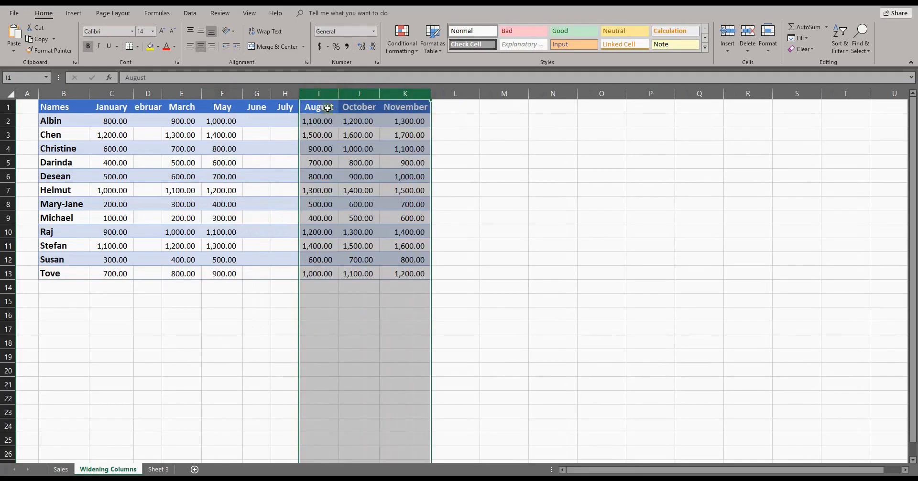
pyautogui.click(321, 122)
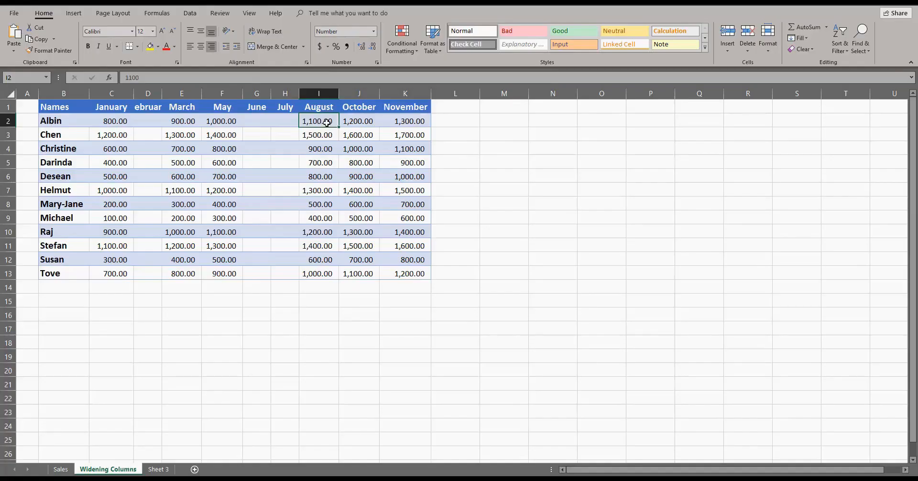
pyautogui.click(28, 110)
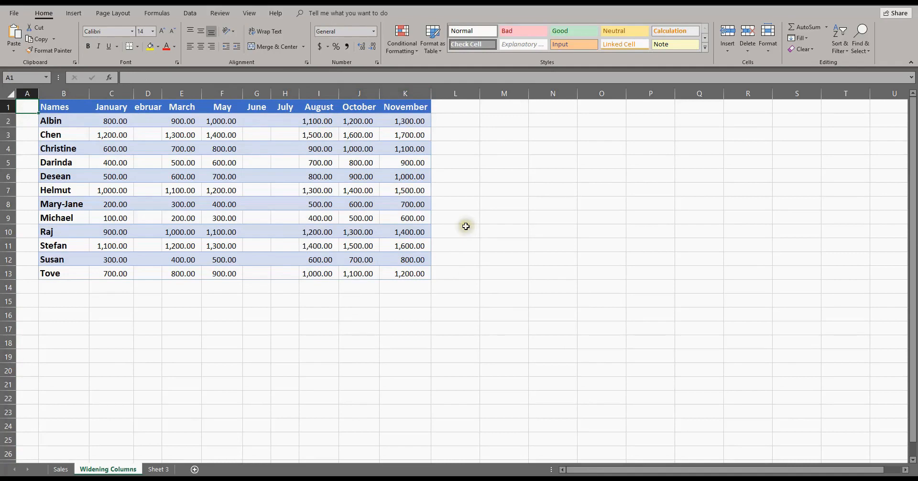
pyautogui.click(115, 13)
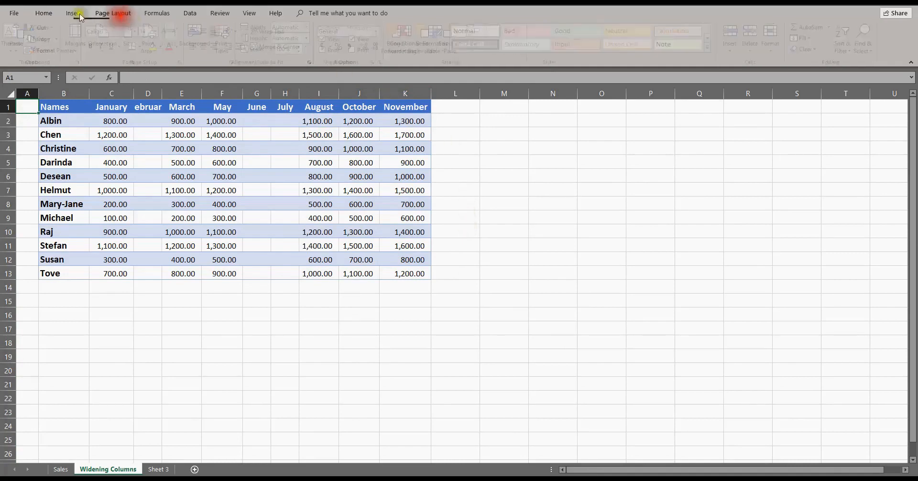
pyautogui.click(44, 13)
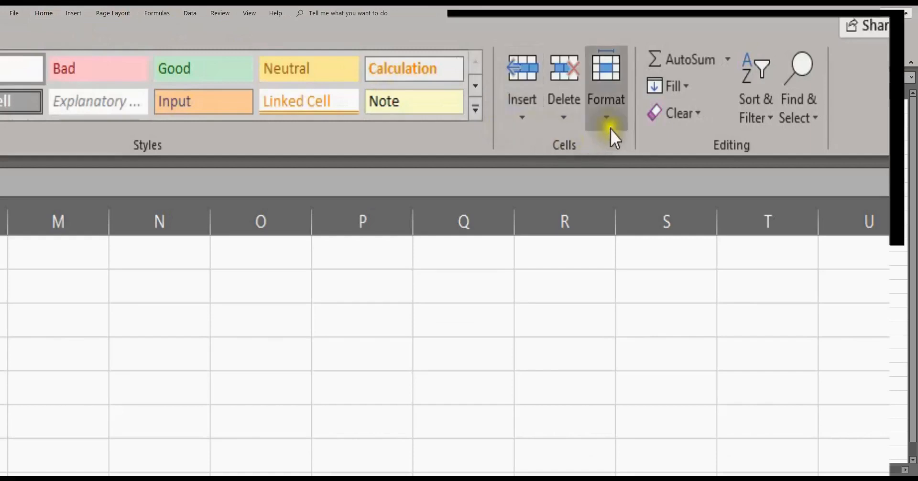
pyautogui.click(522, 115)
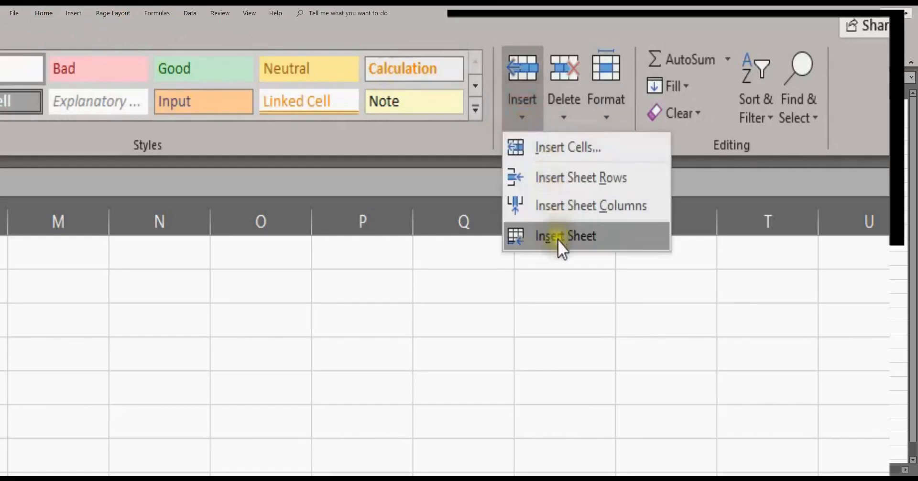
pyautogui.click(561, 119)
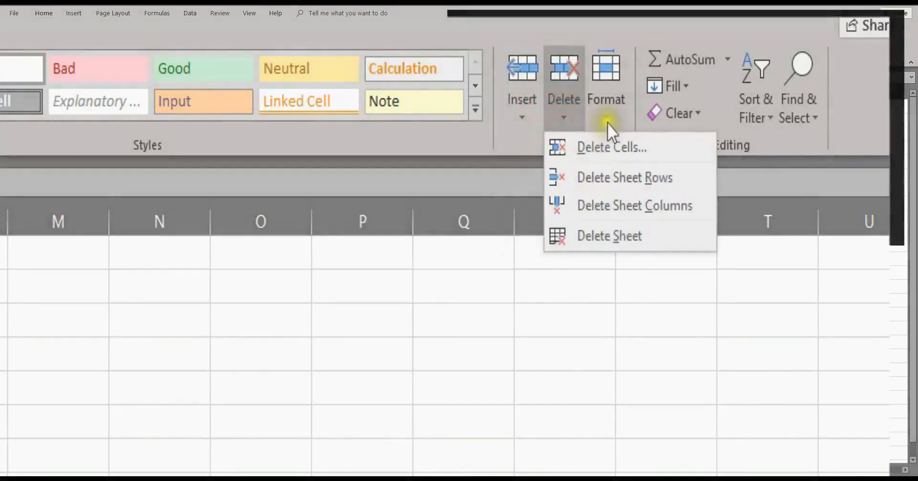
pyautogui.click(607, 118)
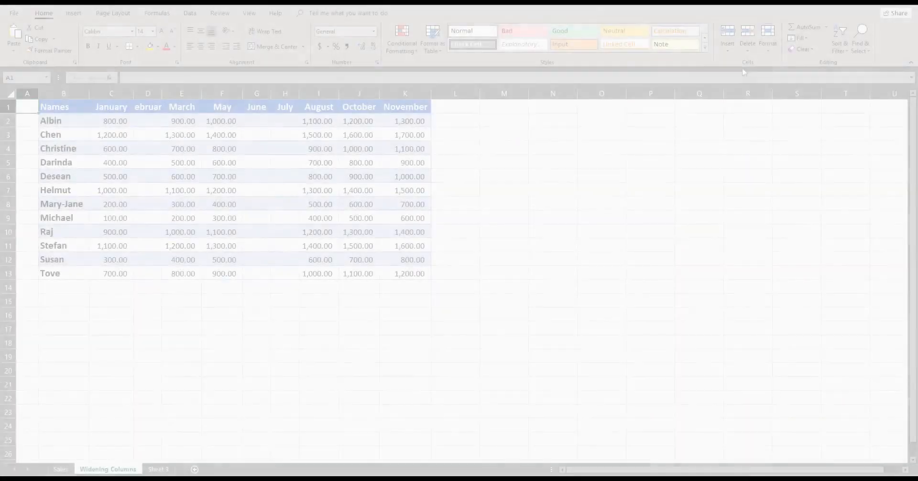